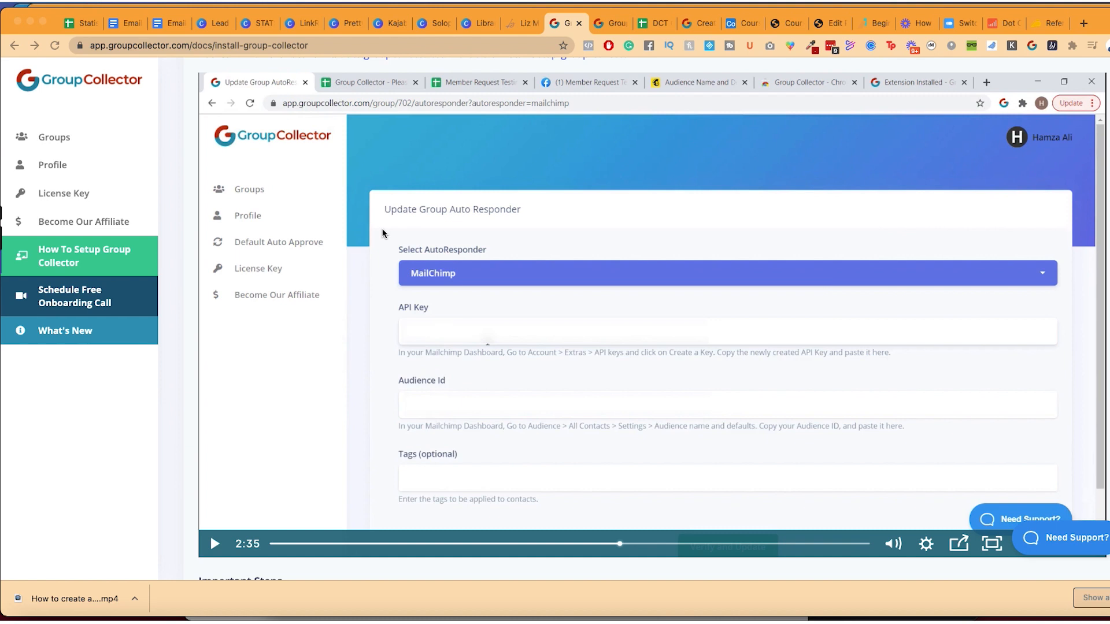
scroll(382, 233, "down", 5)
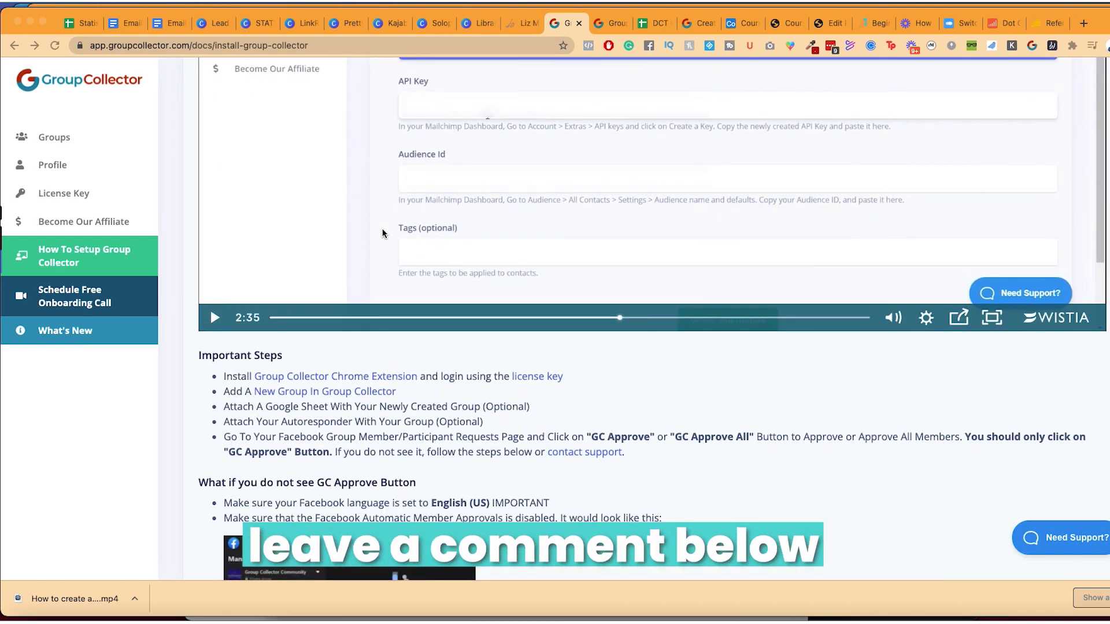
scroll(382, 233, "up", 4)
scroll(382, 233, "down", 1)
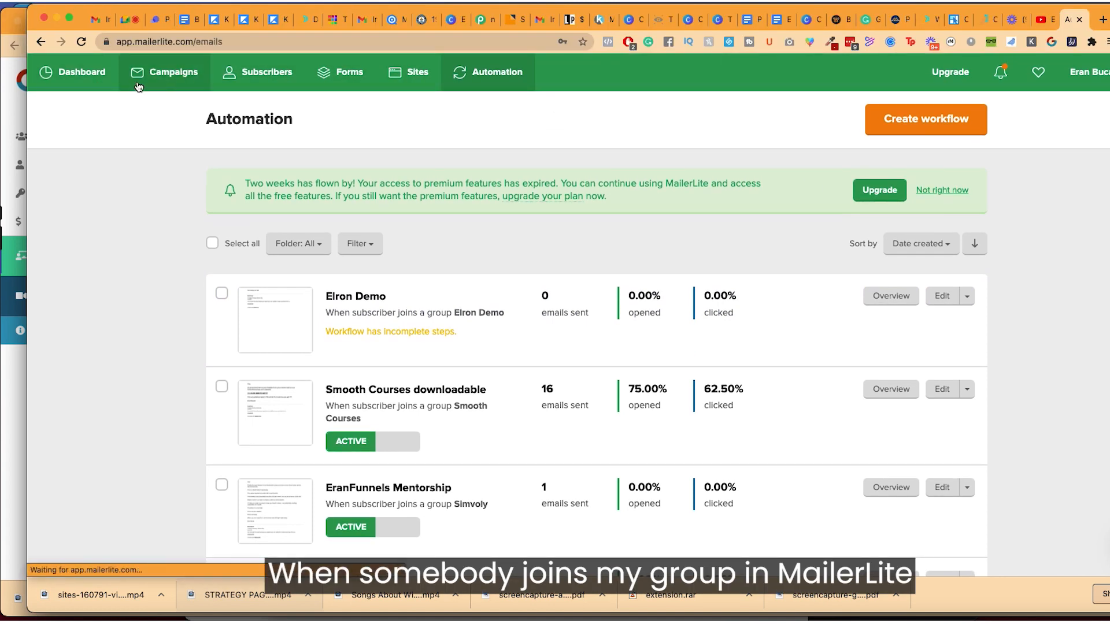
Look over the MailerLite campaigns and dashboard, and check the subscriber groups list for the DCT FB Group
left_click(180, 74)
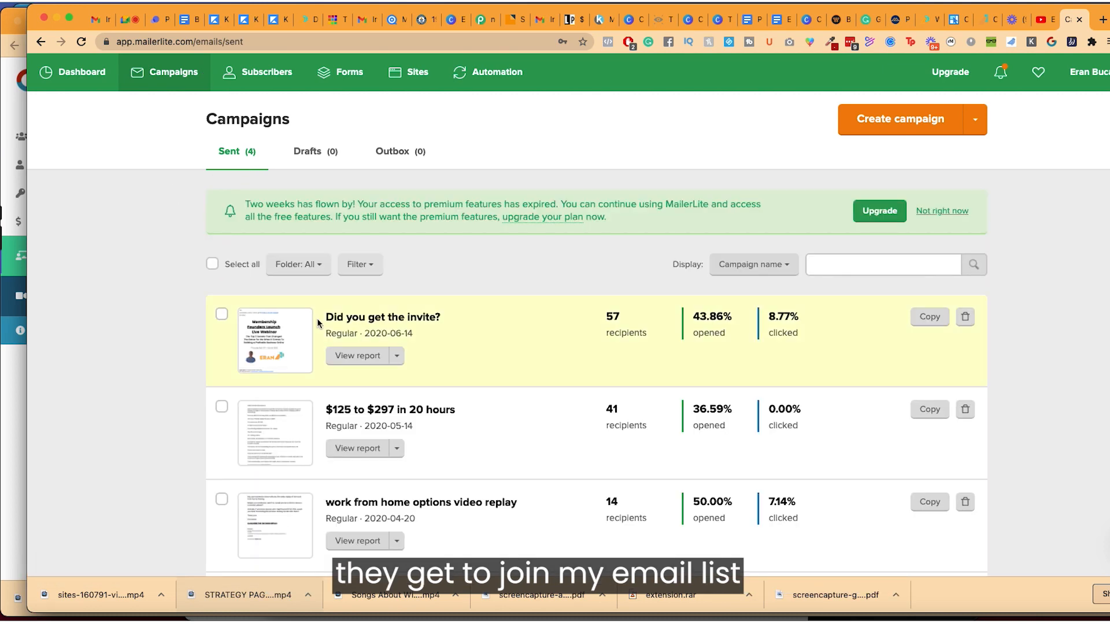
left_click(341, 72)
left_click(403, 75)
left_click(81, 72)
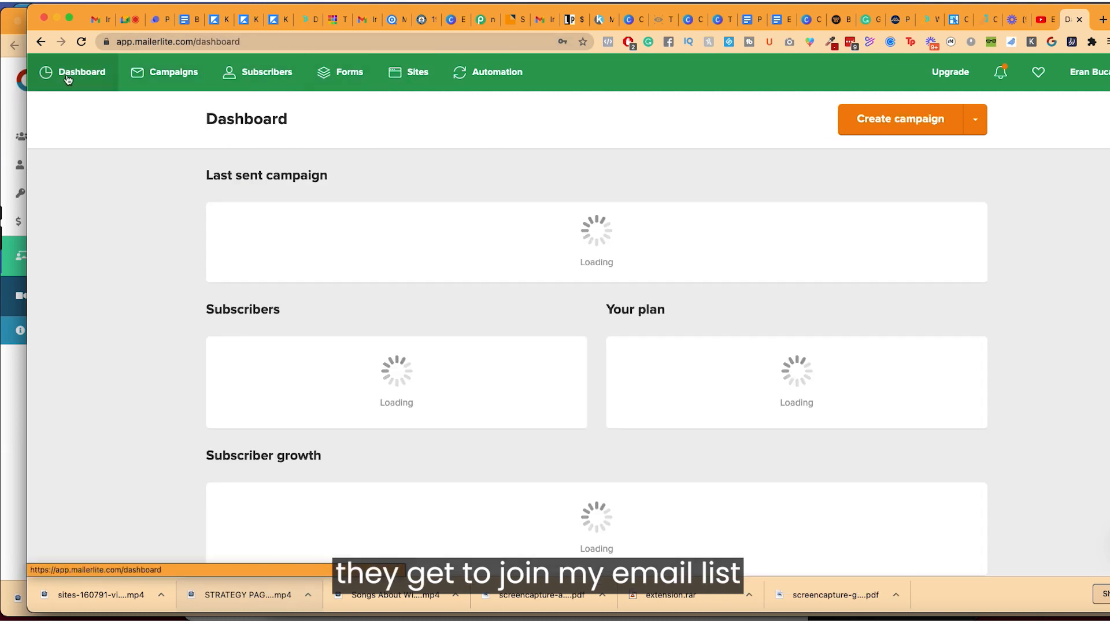
scroll(153, 236, "down", 6)
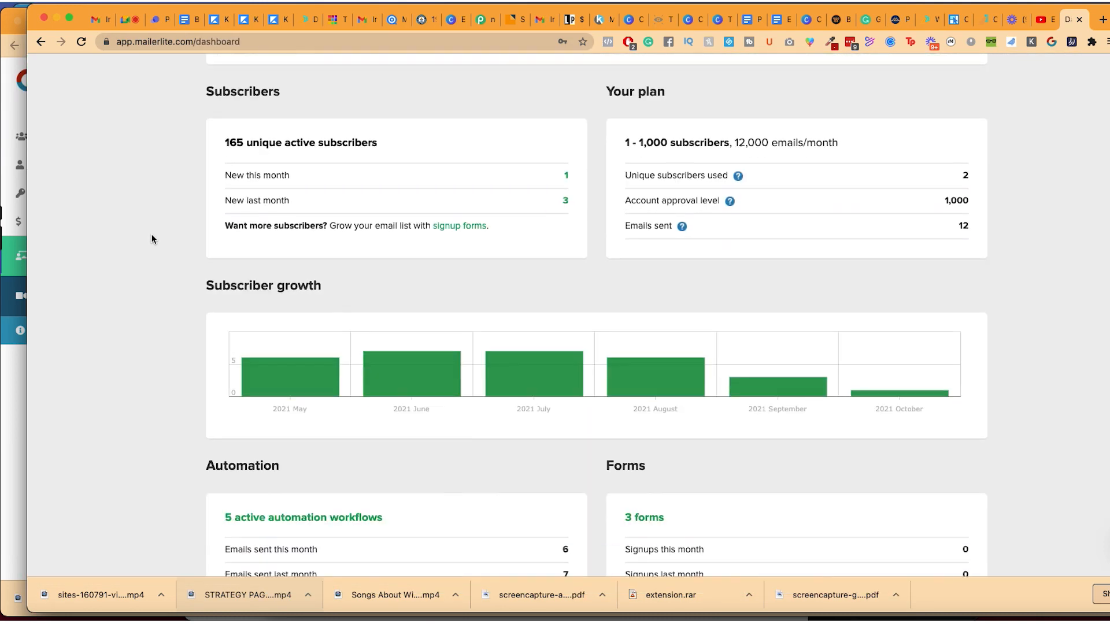
scroll(152, 236, "up", 7)
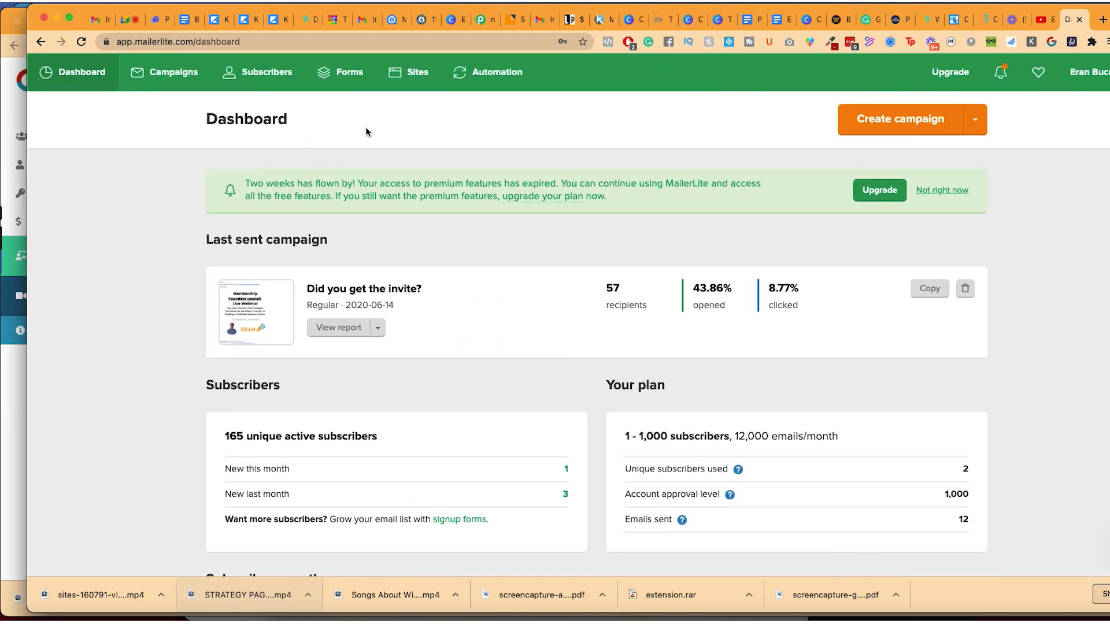
left_click(274, 74)
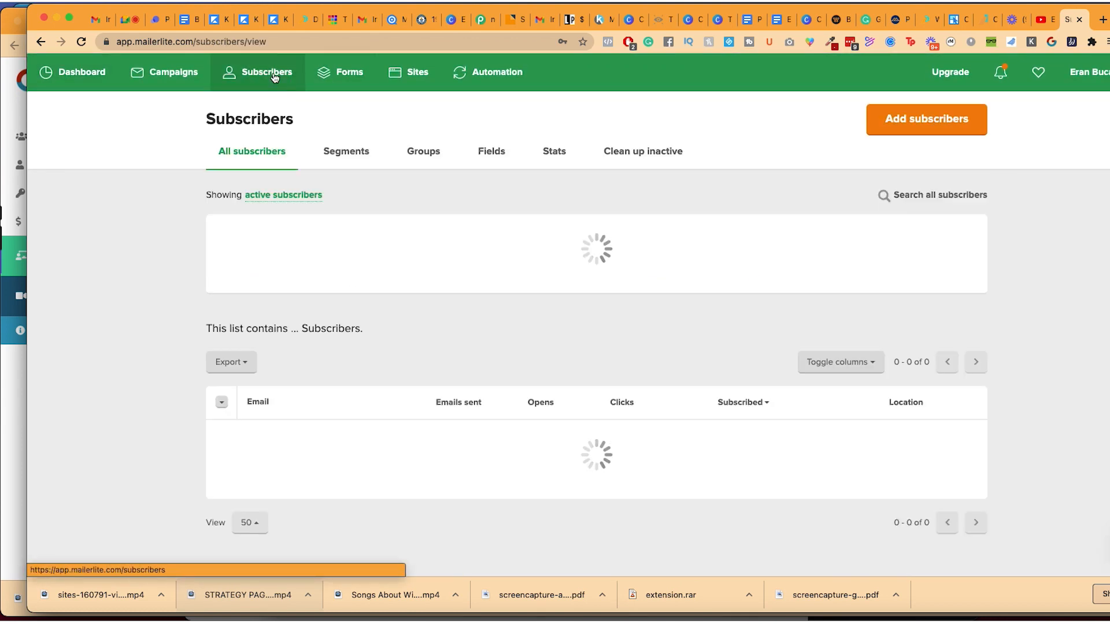
left_click(423, 152)
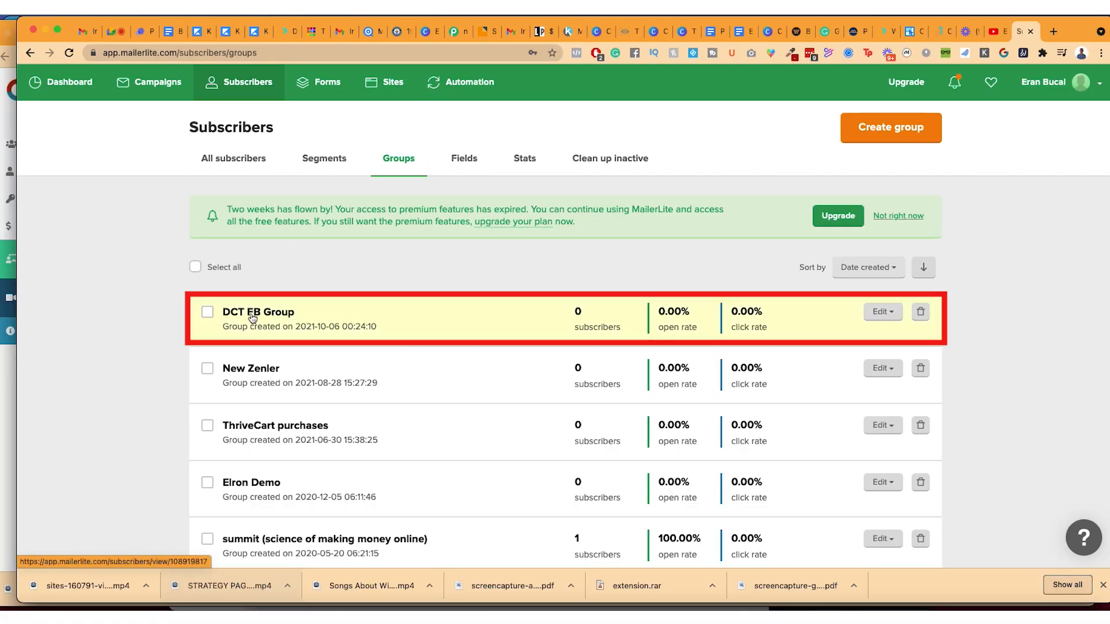
Create a new automation workflow named "DCT FB Group New Member"
left_click(468, 82)
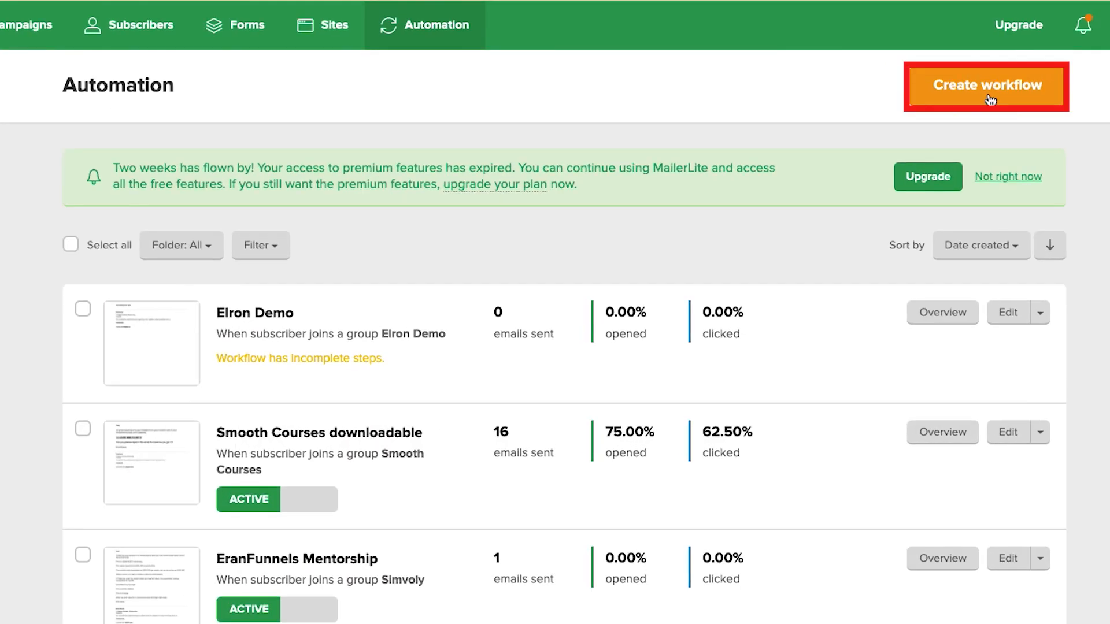
left_click(989, 98)
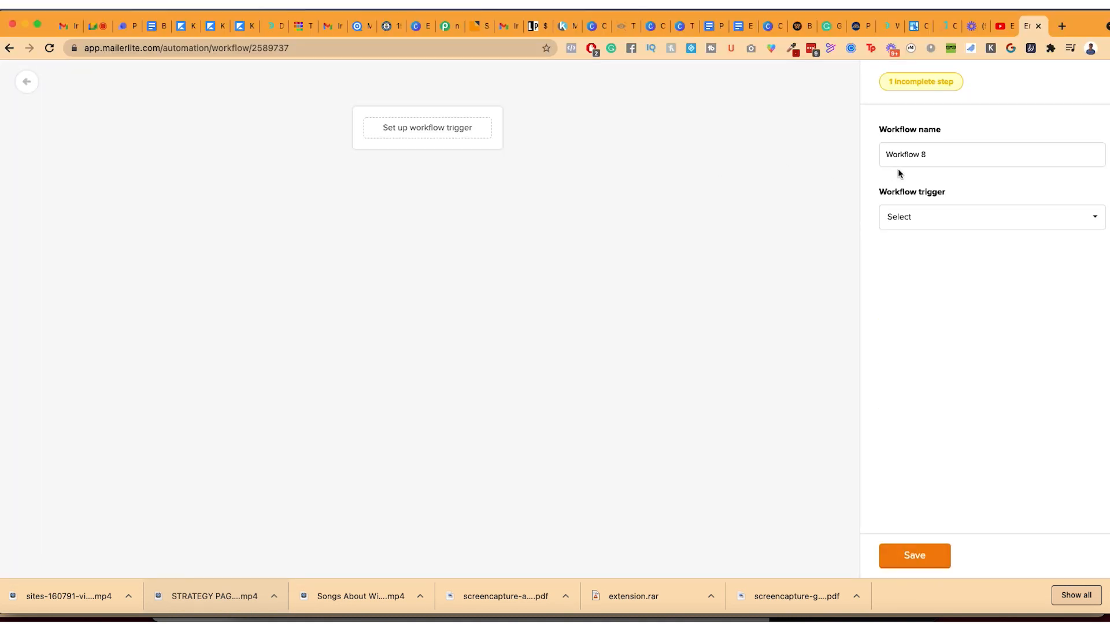
triple_click(885, 141)
type("DCT FB Group New")
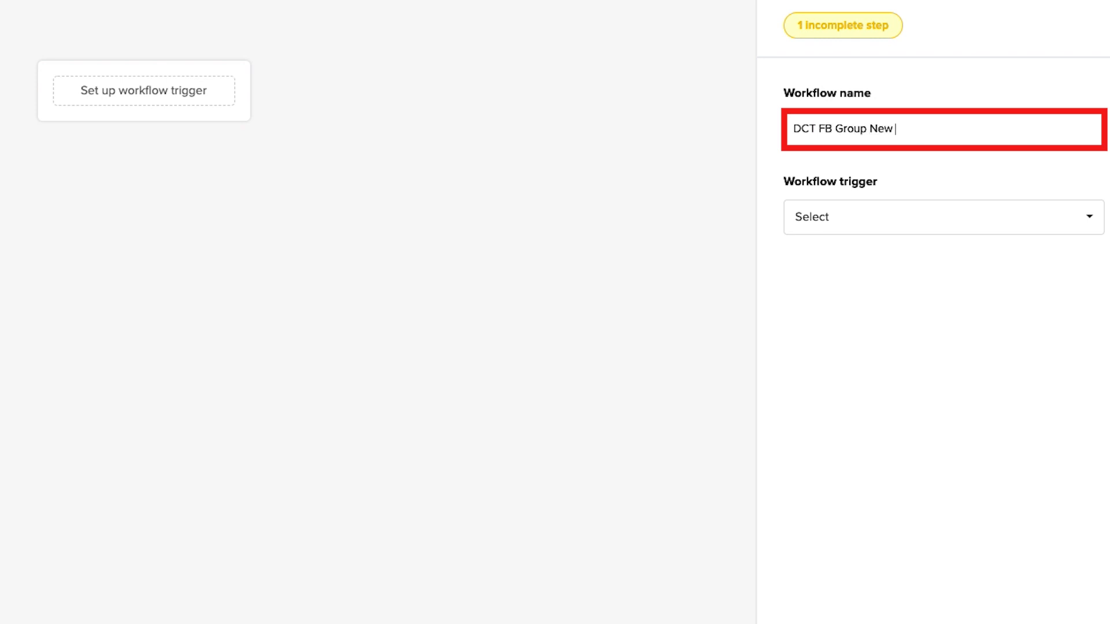
type(" Member")
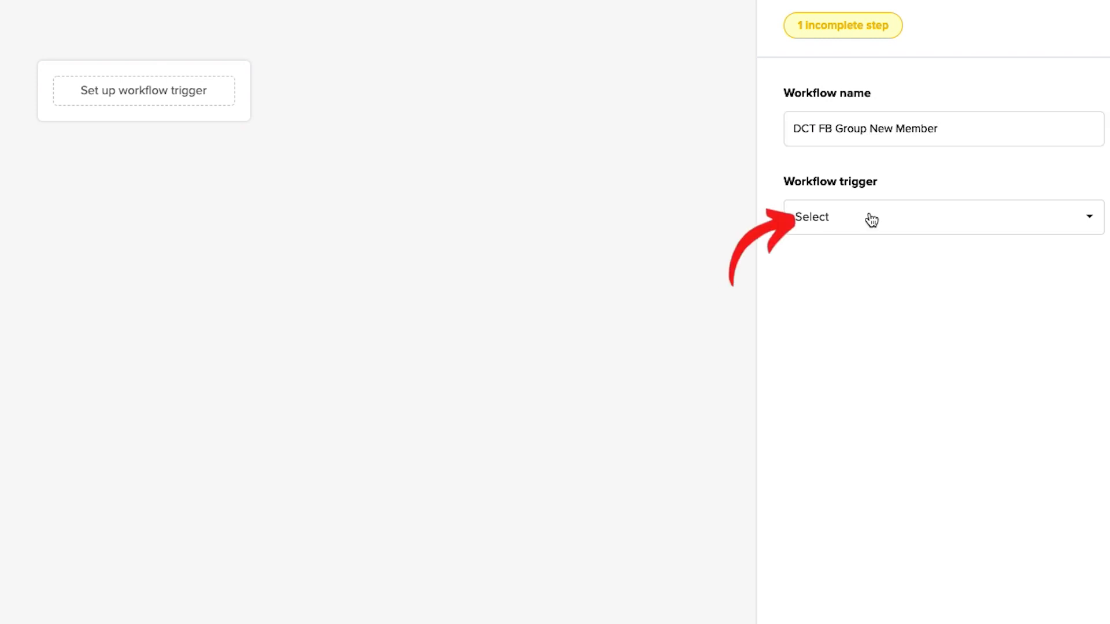
Set the workflow trigger to "When subscriber joins a group" with the DCT FB Group as subscriber group, and save it
left_click(871, 220)
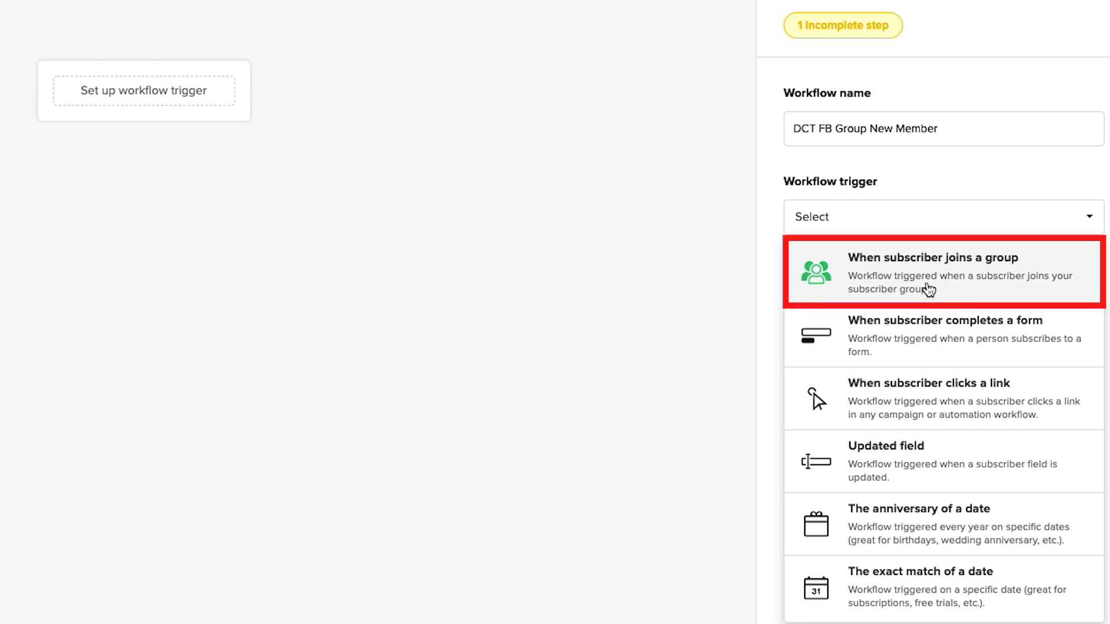
left_click(983, 278)
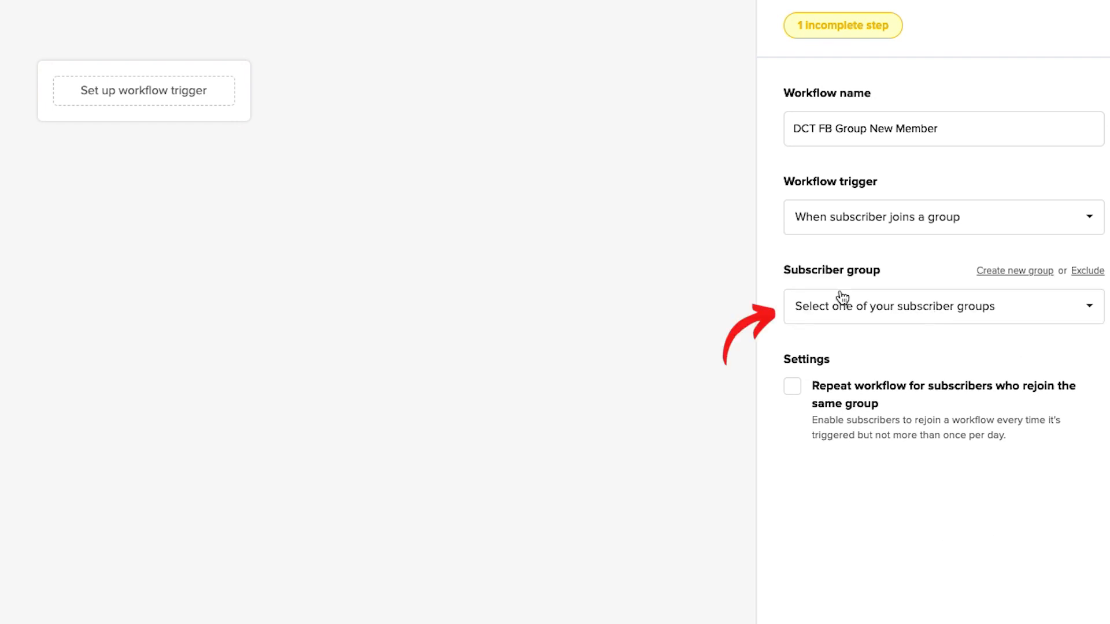
left_click(913, 317)
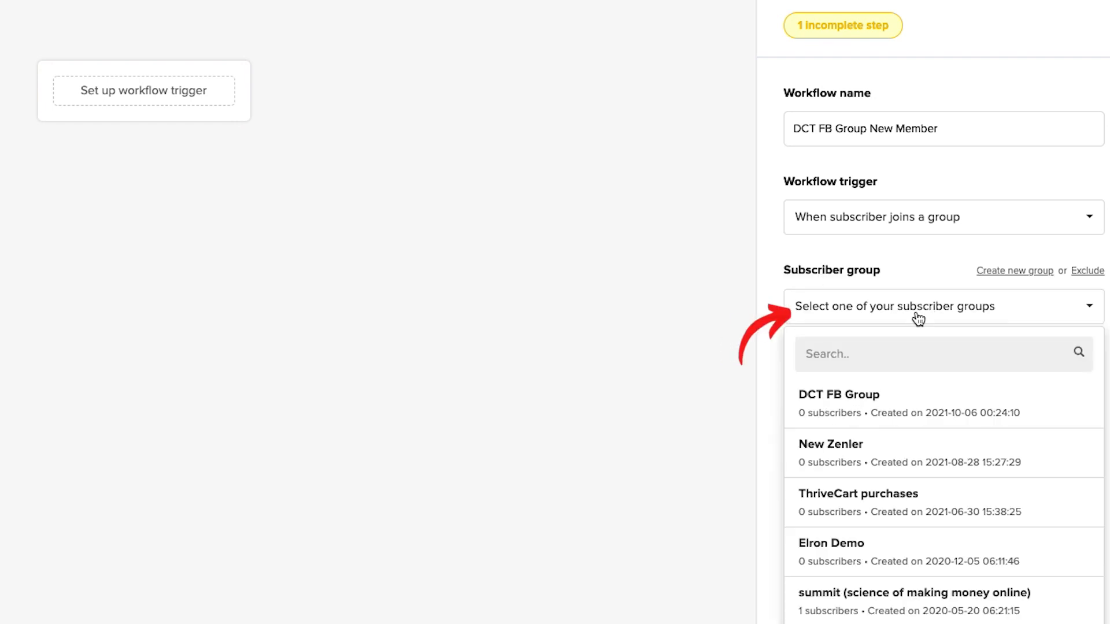
left_click(872, 403)
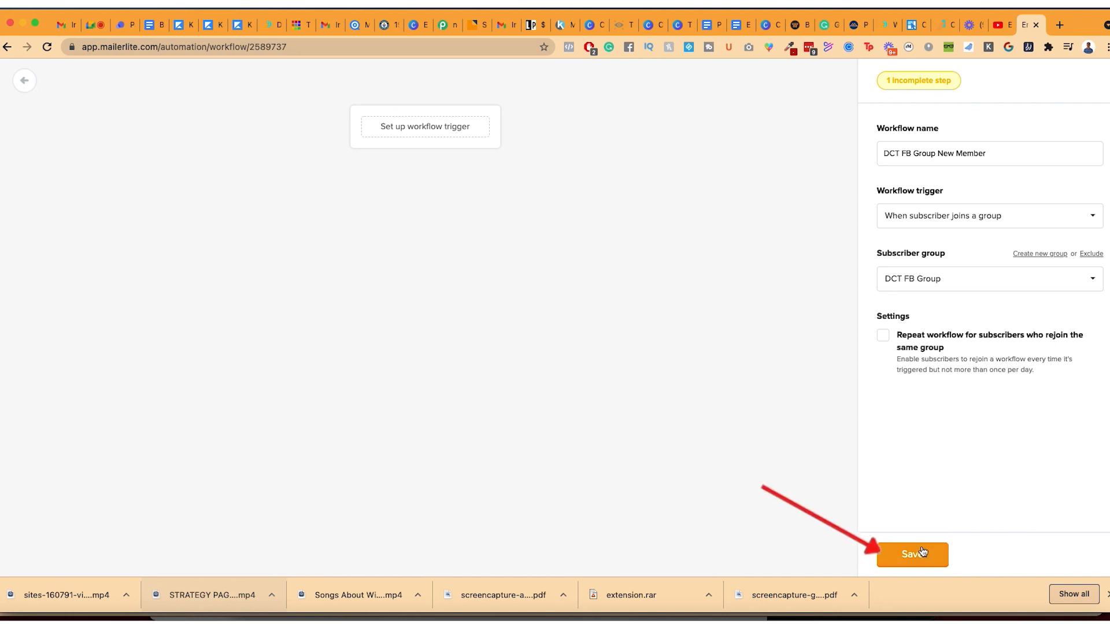
left_click(921, 552)
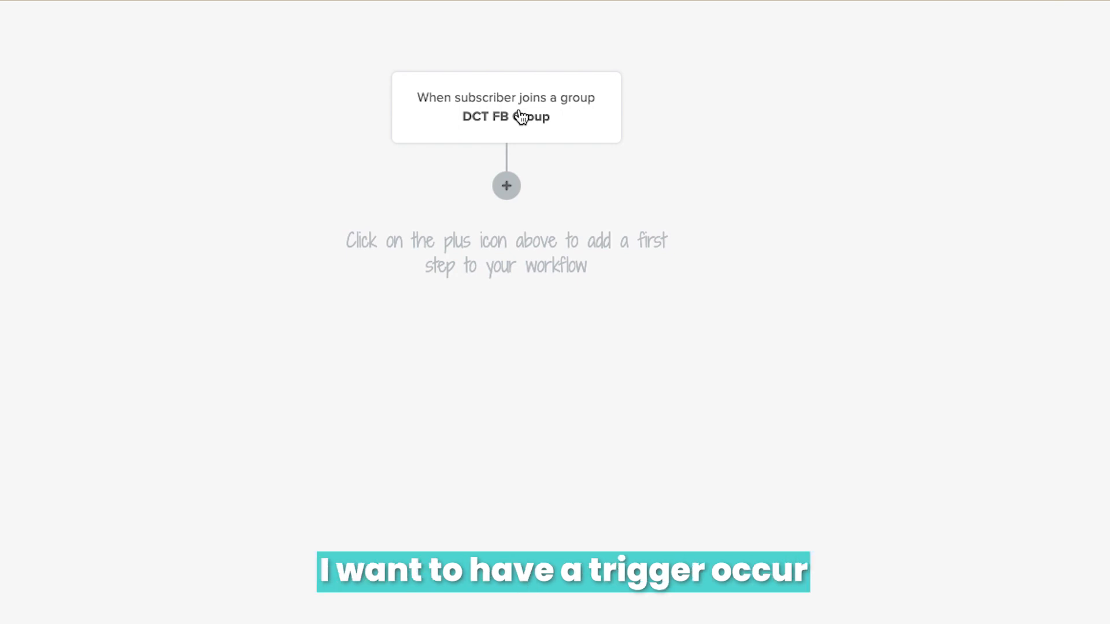
Add an email step after the workflow trigger and name it "DCT FB Group new member welcome"
left_click(507, 187)
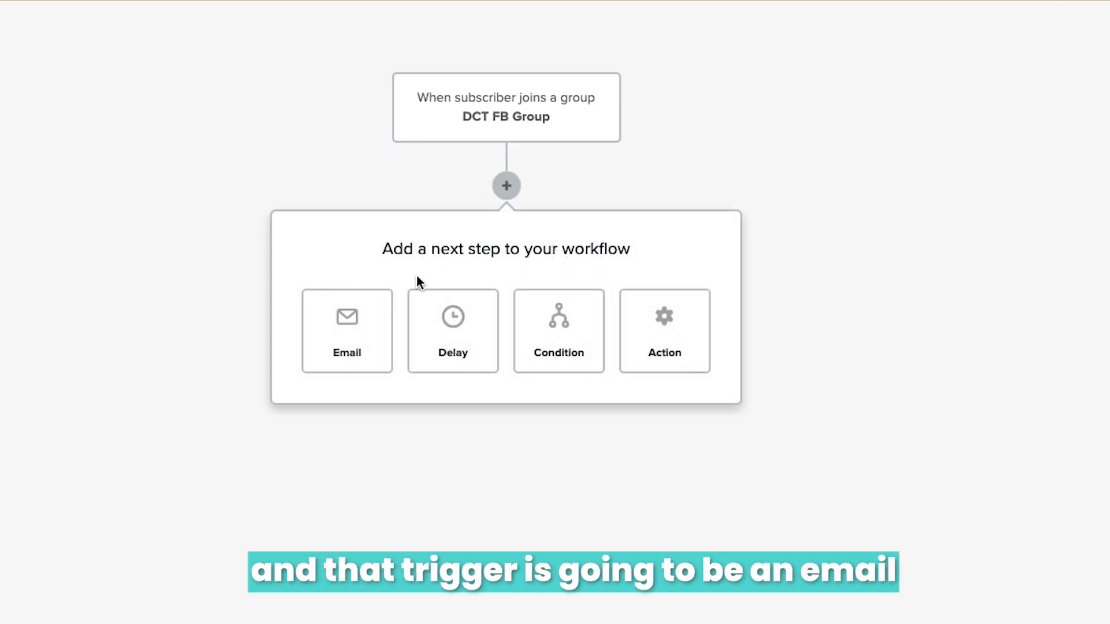
left_click(336, 324)
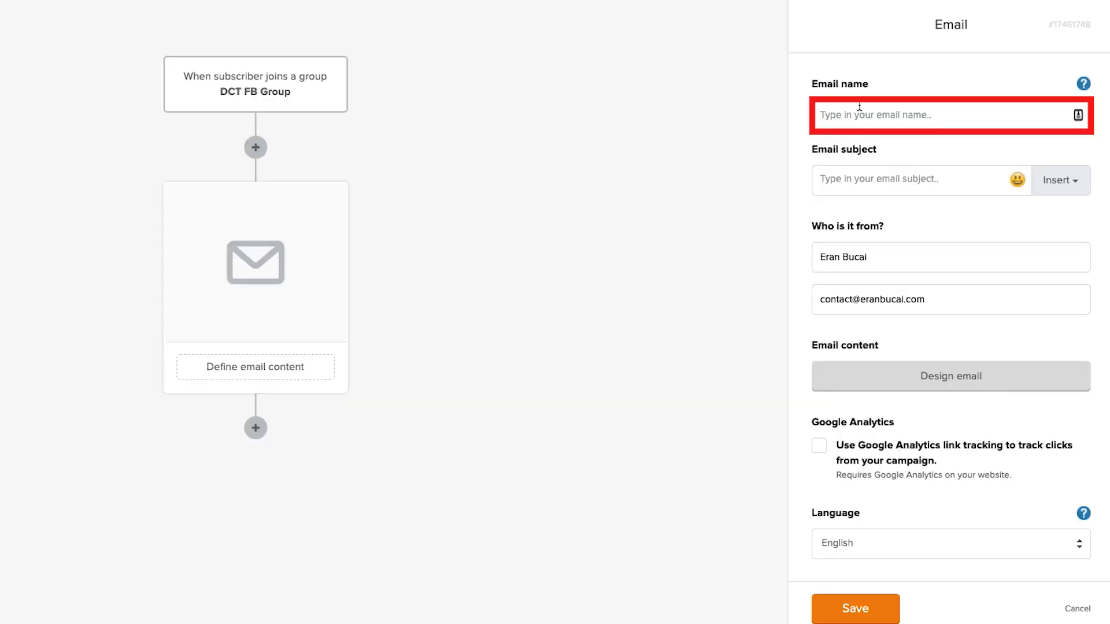
left_click(863, 114)
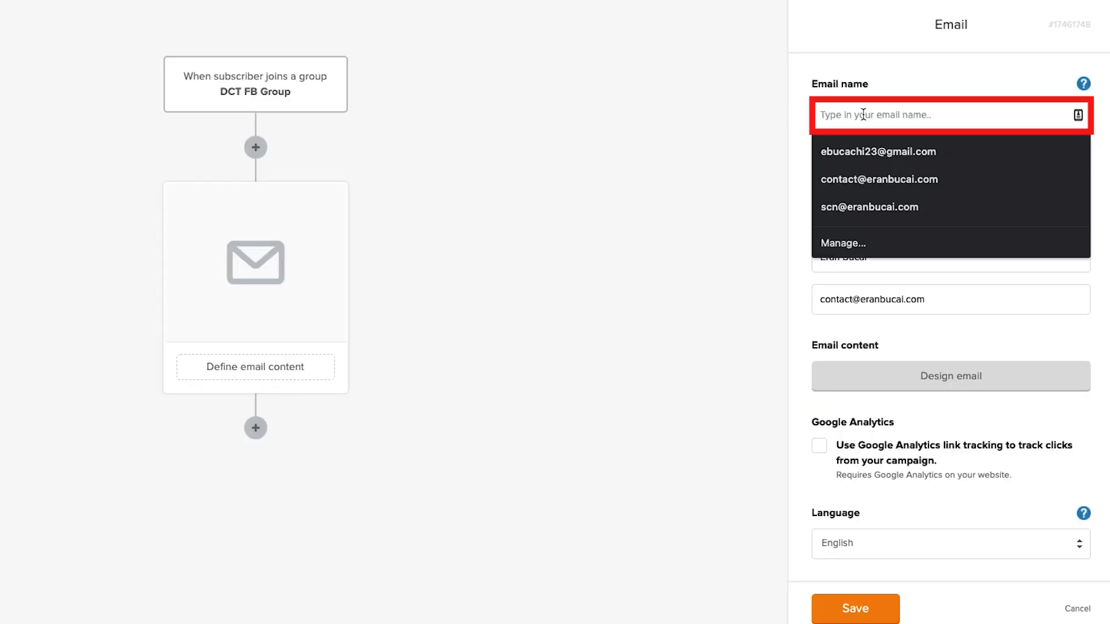
type("B Group ")
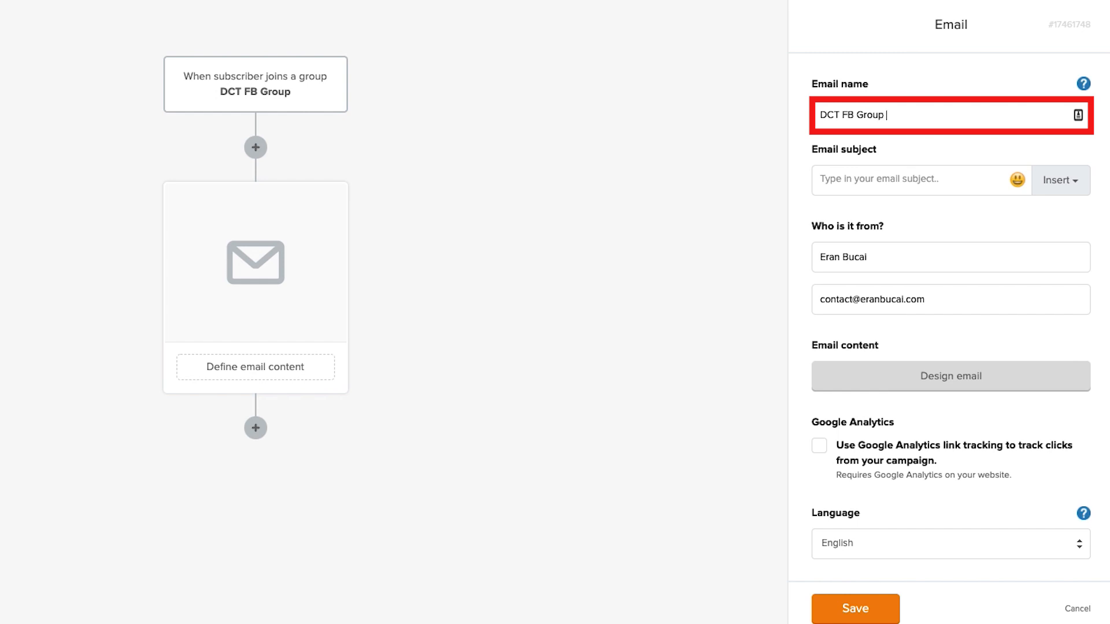
type("new me,ber")
key("BackSpace")
key("BackSpace")
key("BackSpace")
key("BackSpace")
type("mber welcome")
Set the email subject to "Welcome to the FB Group [Dot Com Truths]" followed by a party popper emoji
key("Tab")
type("Welcome to")
key("BackSpace")
key("BackSpace")
type("ome to the FB Group [Dot Com Truths]")
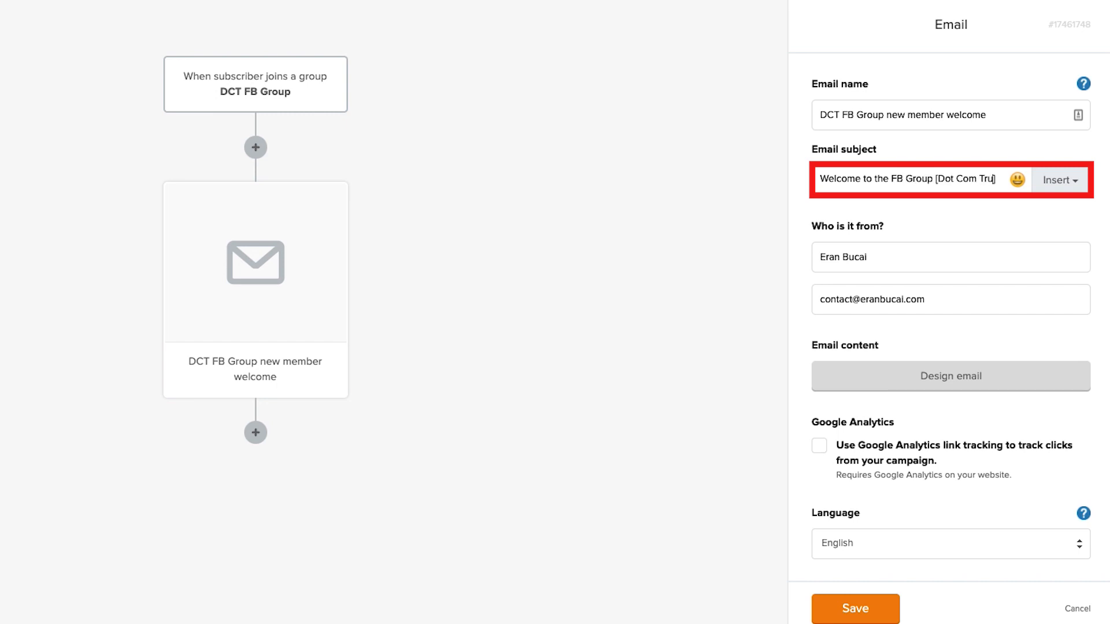
key("ctrl+super+space")
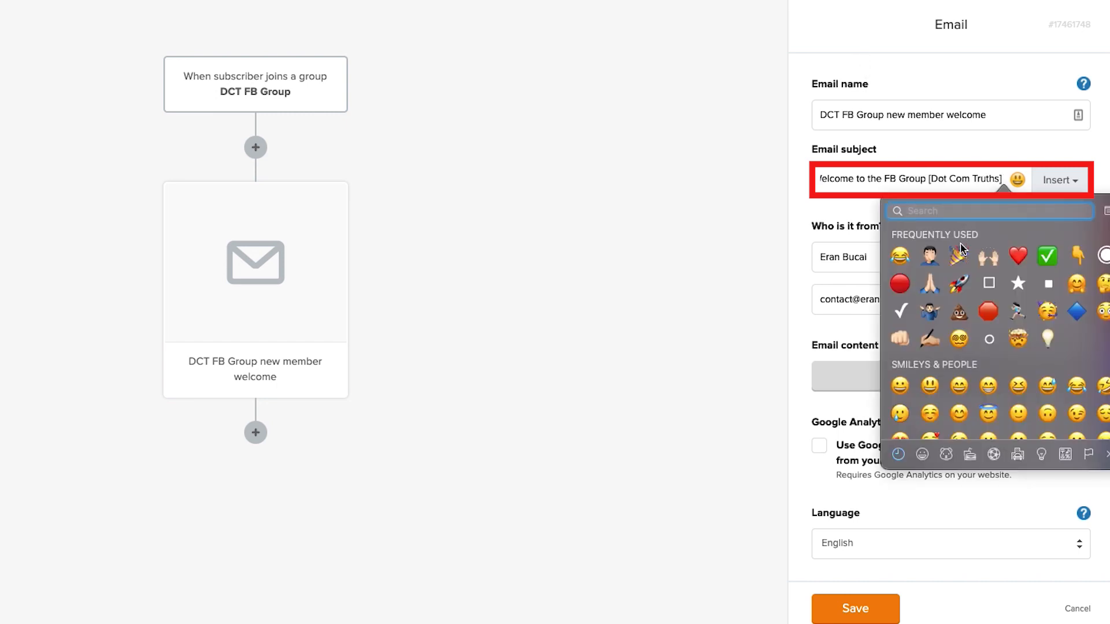
left_click(959, 253)
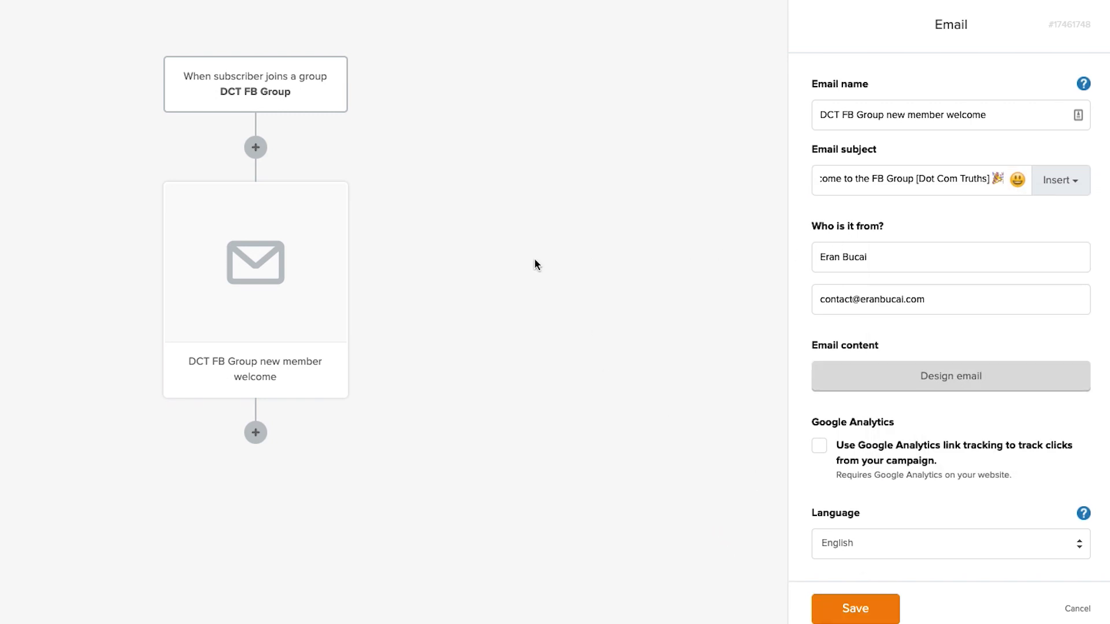
Start designing the welcome email's content with the Rich-text editor
left_click(253, 298)
left_click(942, 375)
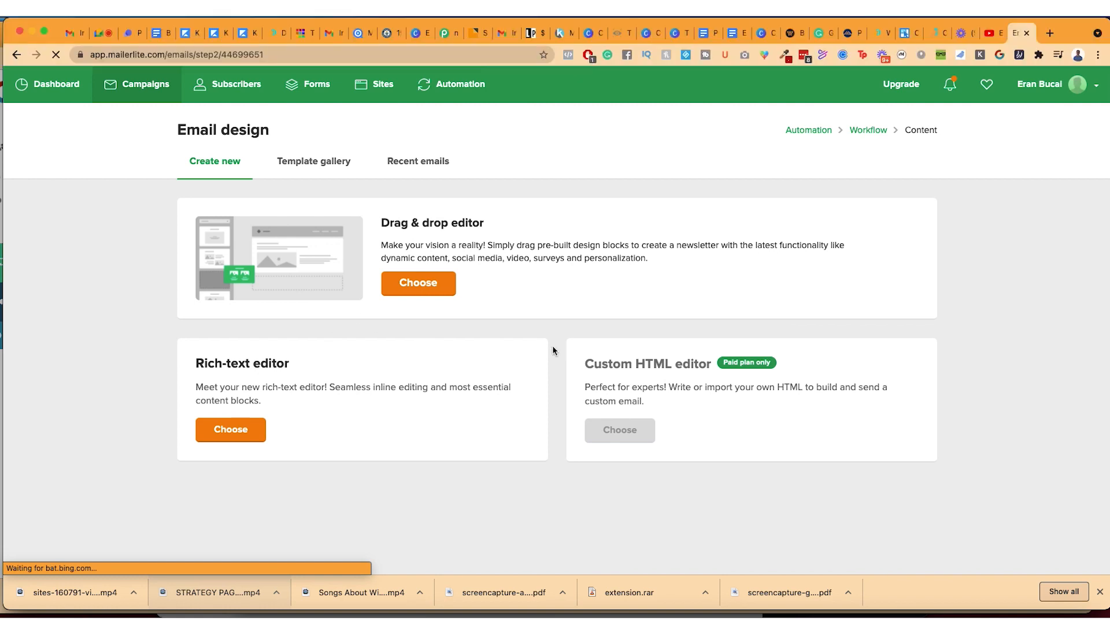
left_click(252, 437)
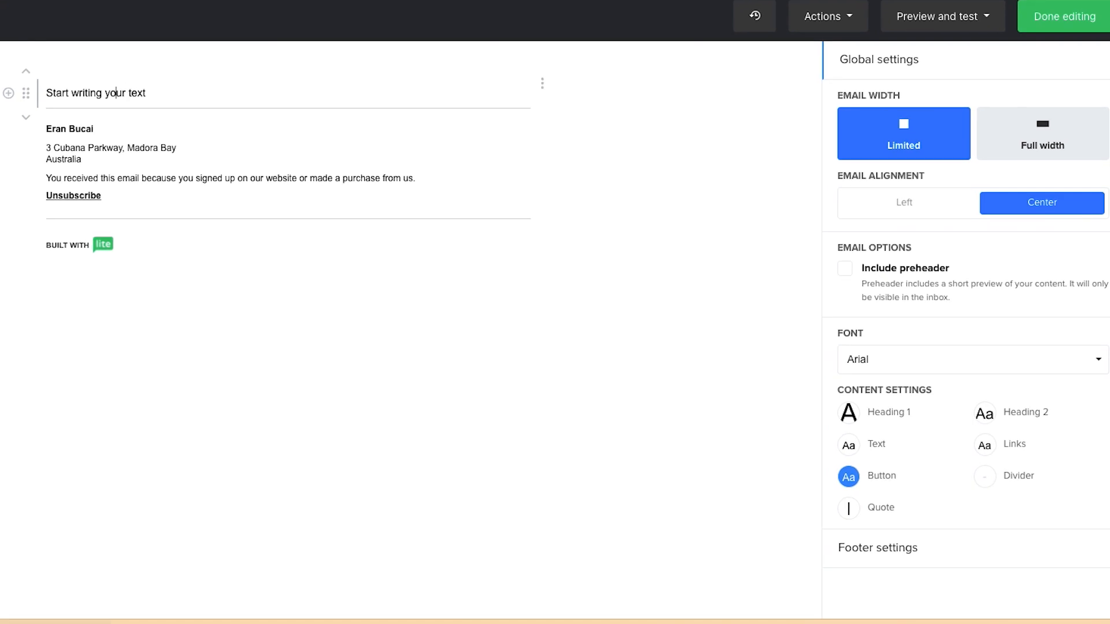
Add blank lines above the "Start writing your text" placeholder in the email body
key("Return")
left_click(9, 94)
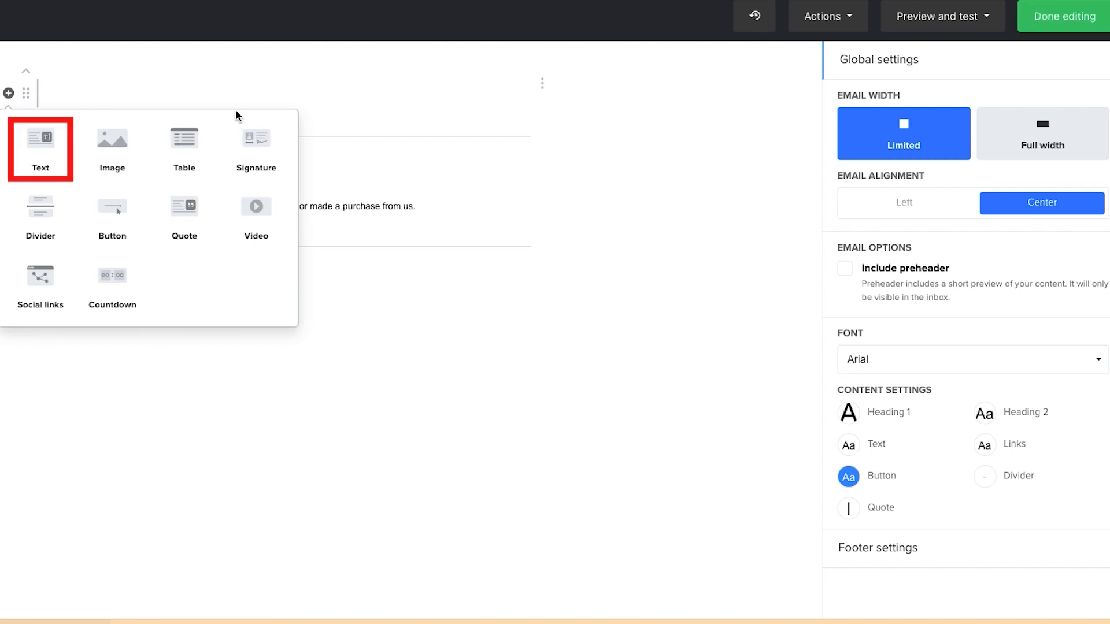
left_click(155, 86)
type("@")
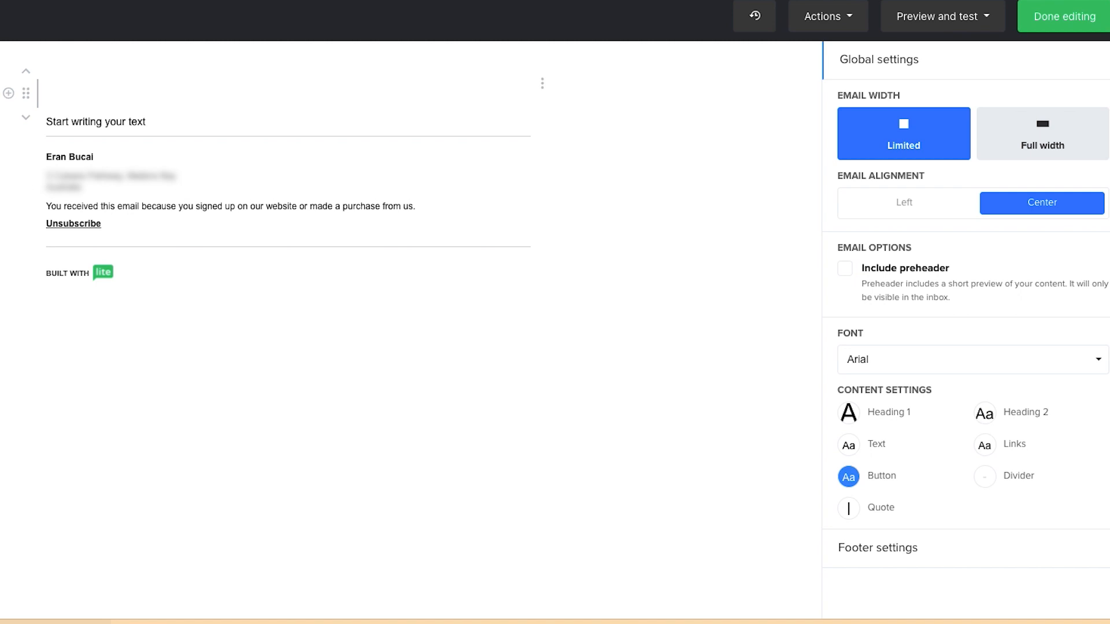
key("Return")
key("Return")
Insert the saved "Approved1" text snippet with the group approval message above the placeholder in the email body
type("Approved1")
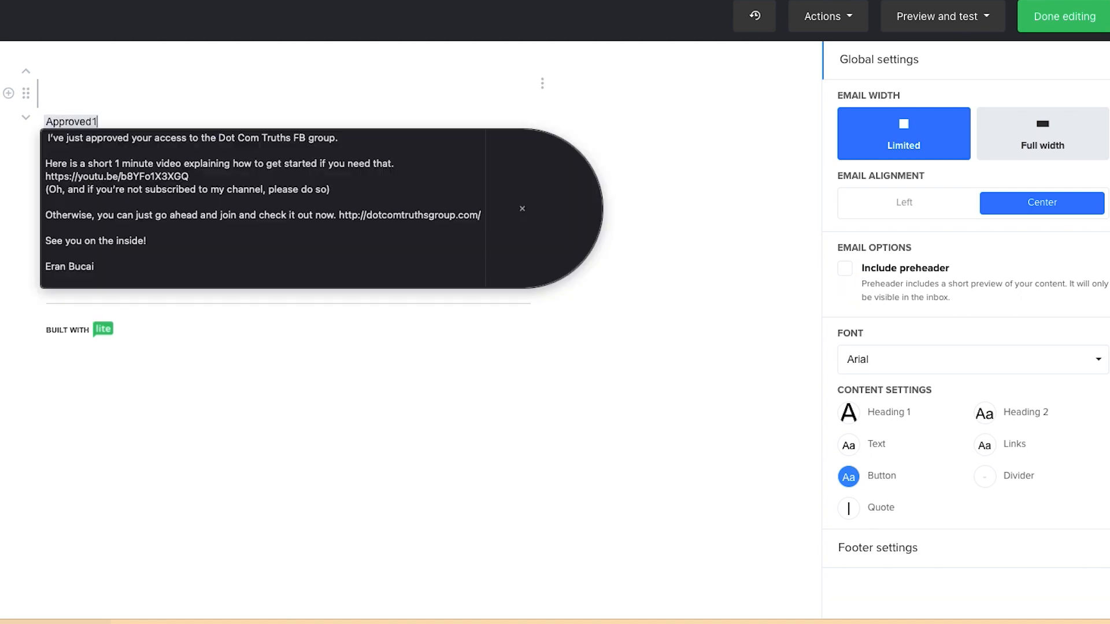
left_click(183, 164)
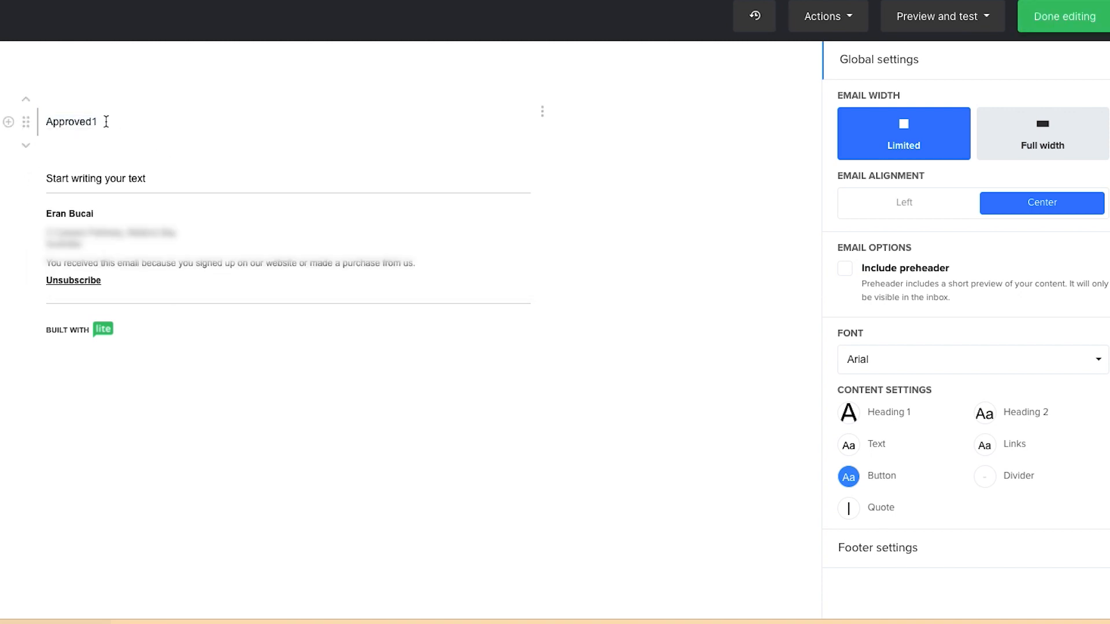
left_click_drag(105, 122, 46, 122)
type("Approved1")
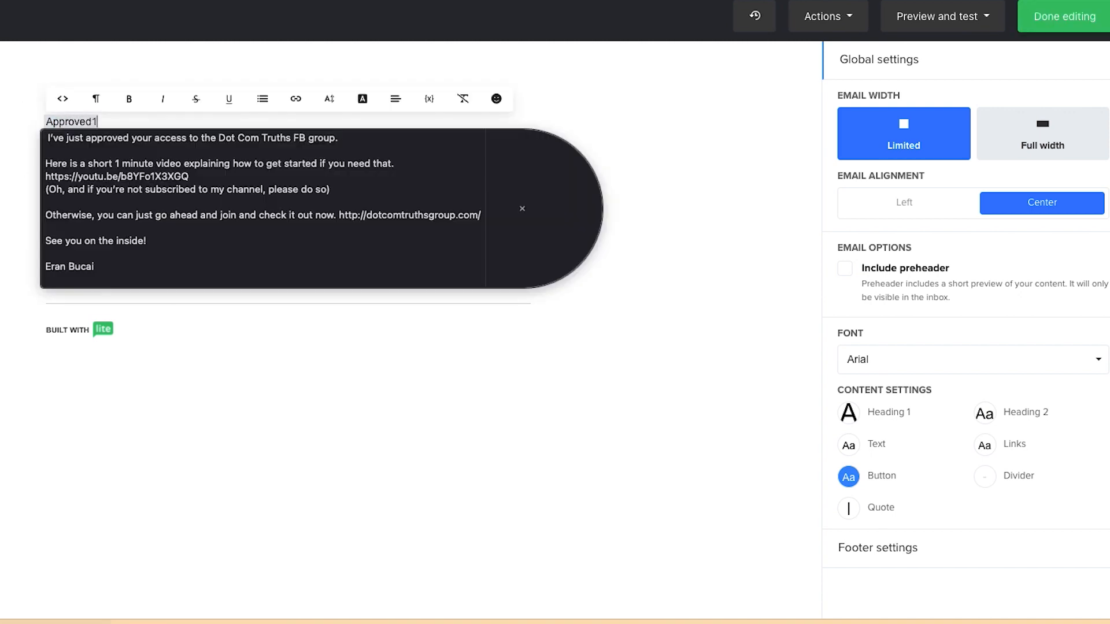
left_click(164, 181)
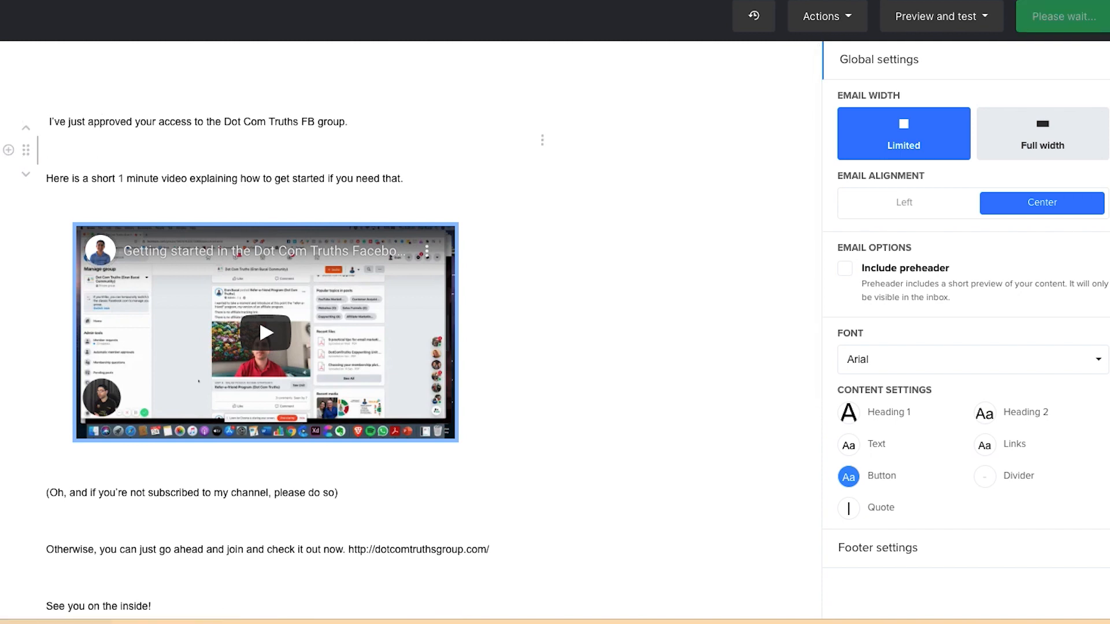
Delete the extra blank lines between the approval message's paragraphs, above and below the video
key("BackSpace")
scroll(207, 223, "down", 2)
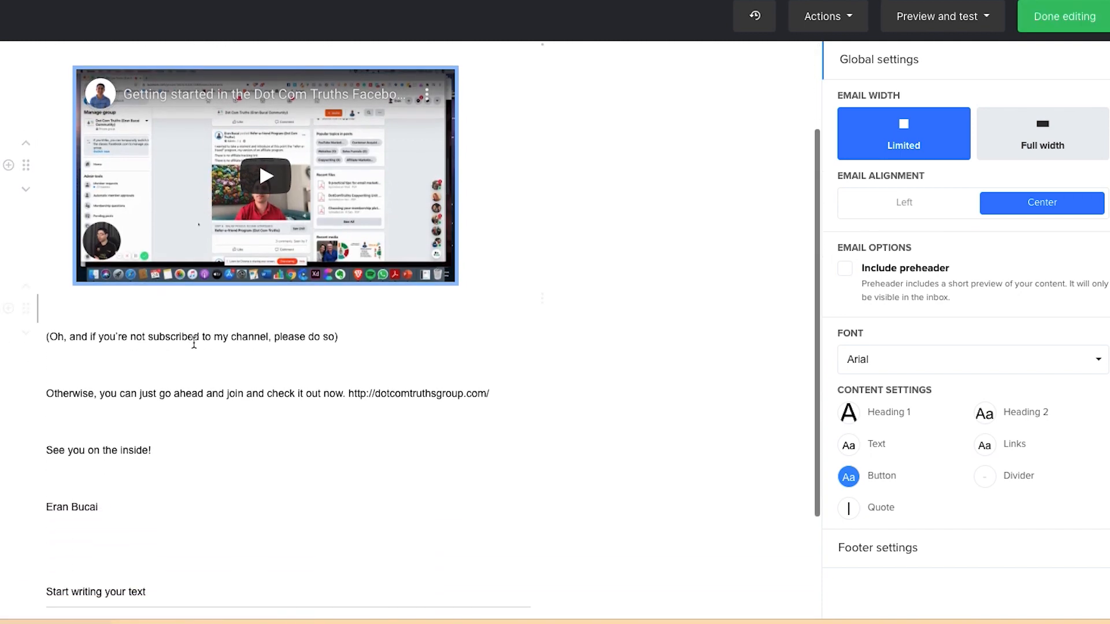
left_click(164, 361)
key("BackSpace")
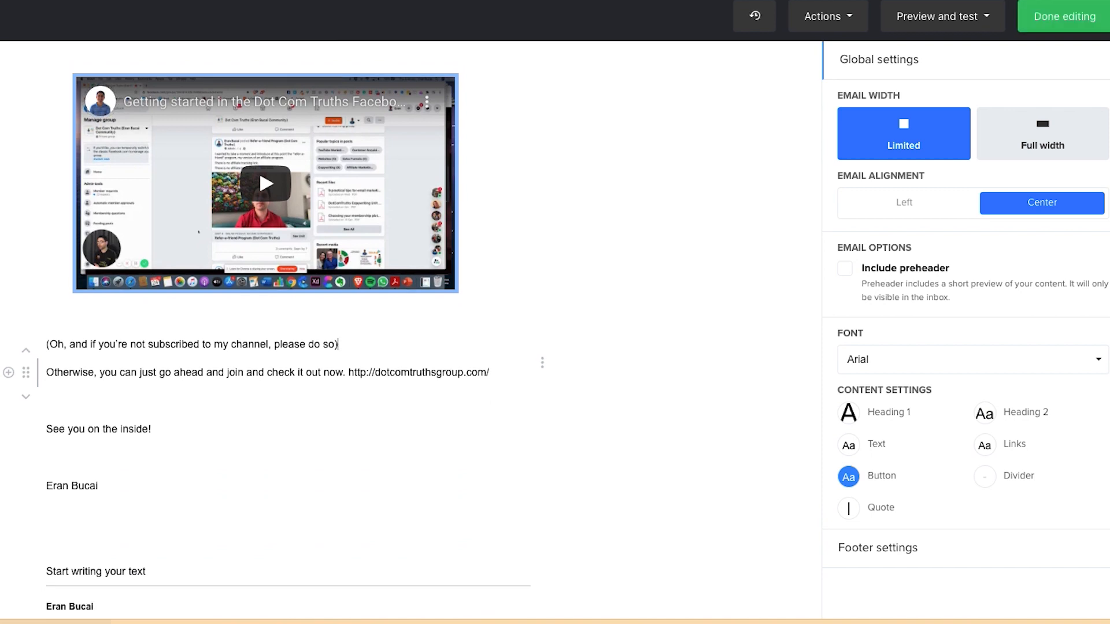
left_click(151, 401)
key("BackSpace")
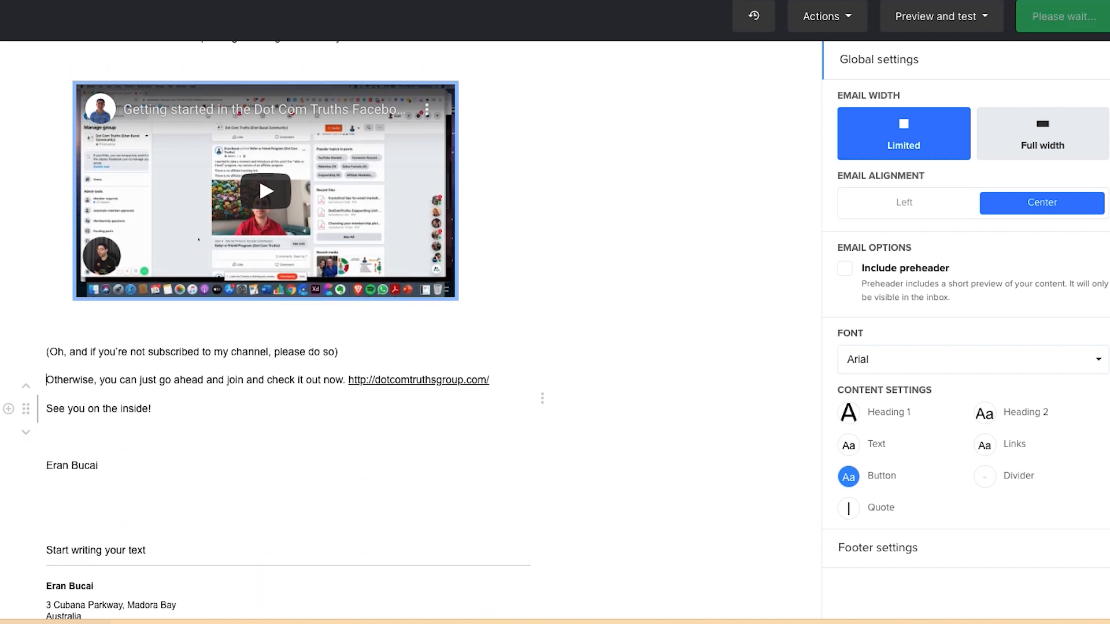
Add the opening lines "Congrats {$name}!" and "You're IN!" with a party popper emoji above the approval message
scroll(410, 329, "up", 2)
left_click(132, 93)
type("Cong")
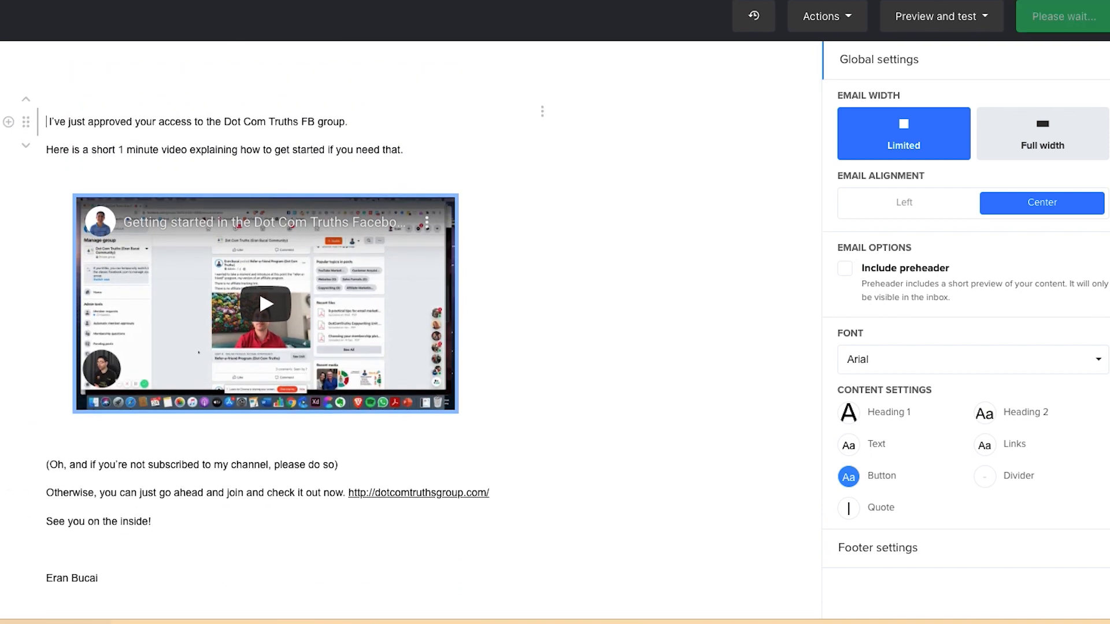
type("rats !")
key("Return")
type("You're IN!")
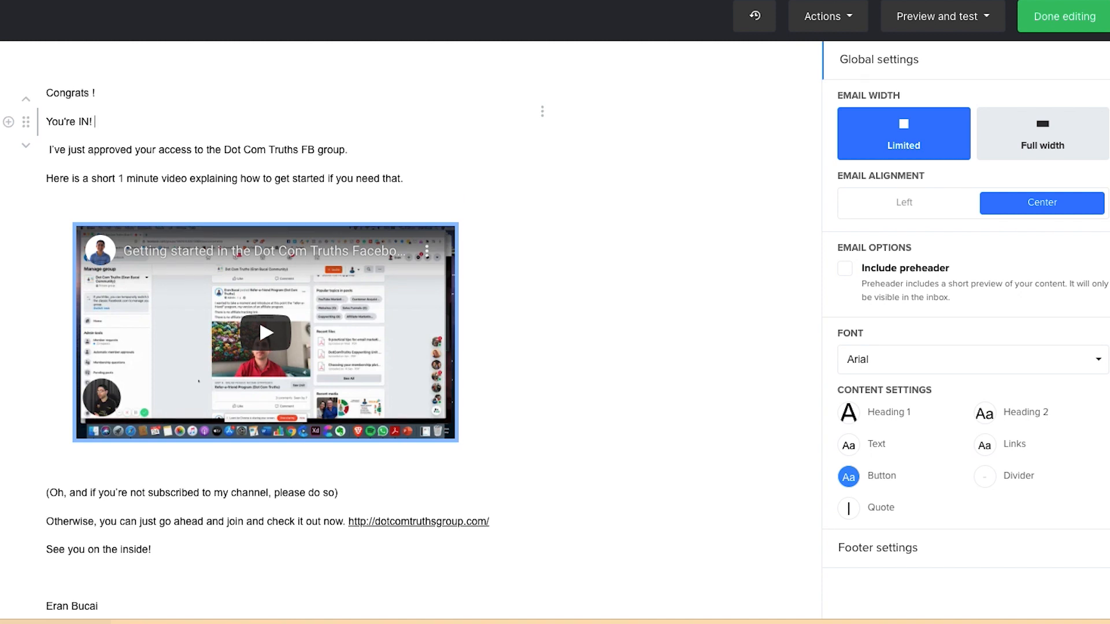
key("ctrl+super+space")
left_click(21, 208)
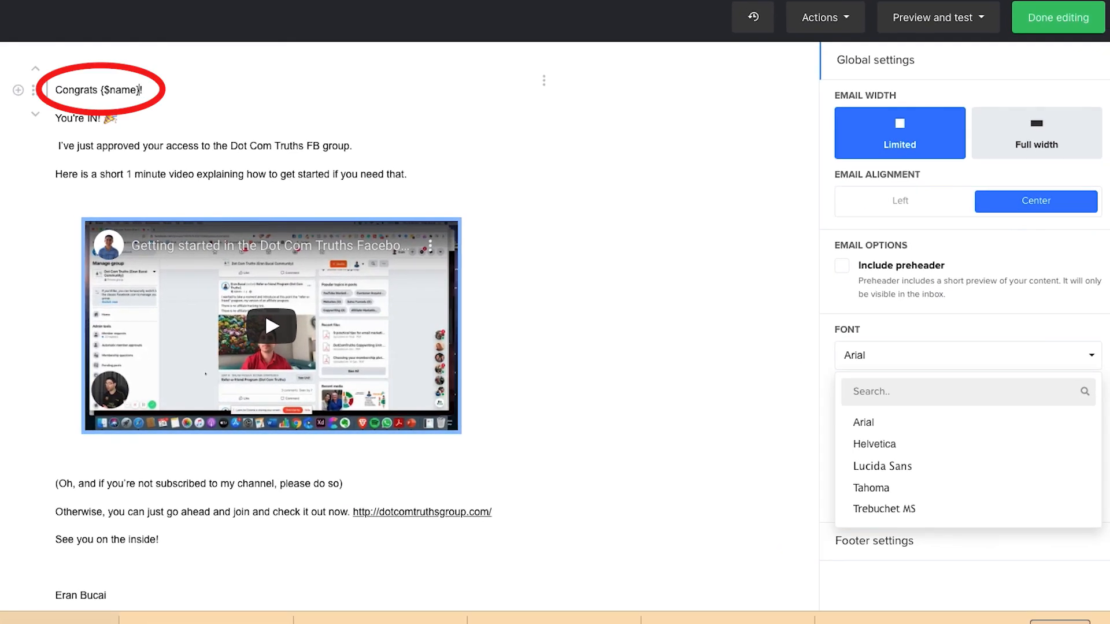
Set the email's global font to Poppins
scroll(284, 153, "down", 1)
left_click(267, 132)
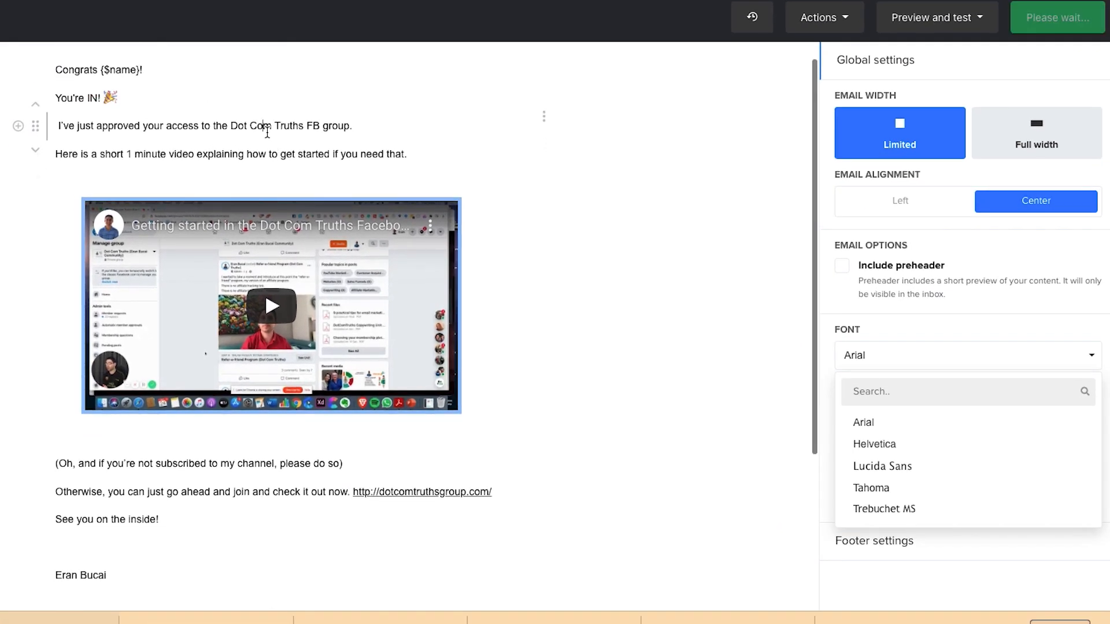
triple_click(267, 131)
triple_click(179, 69)
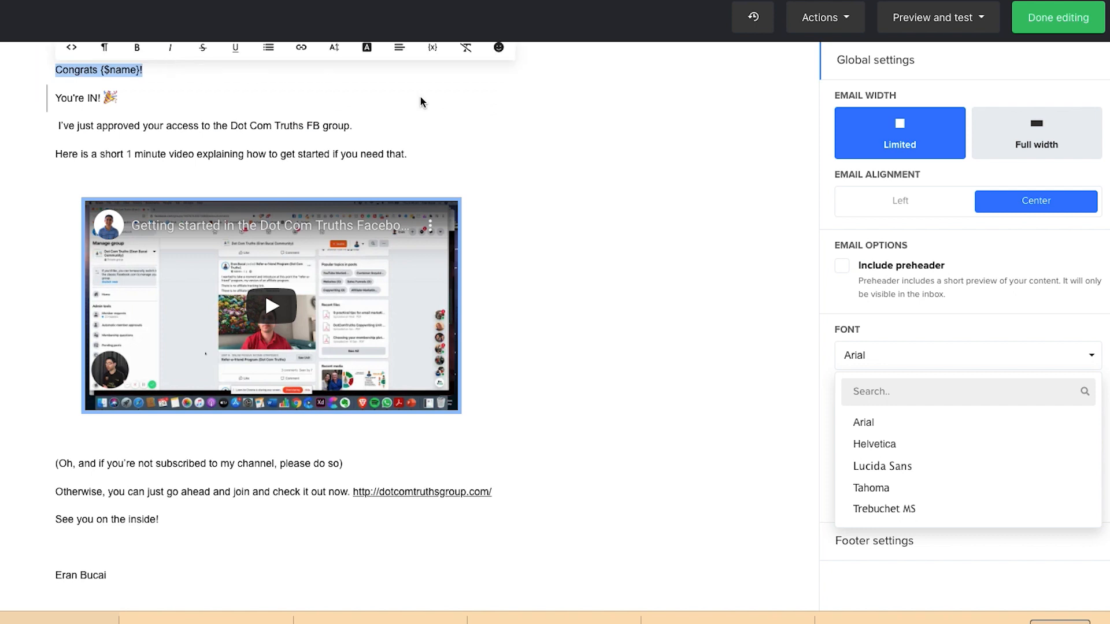
left_click(683, 157)
left_click(888, 366)
scroll(896, 439, "down", 5)
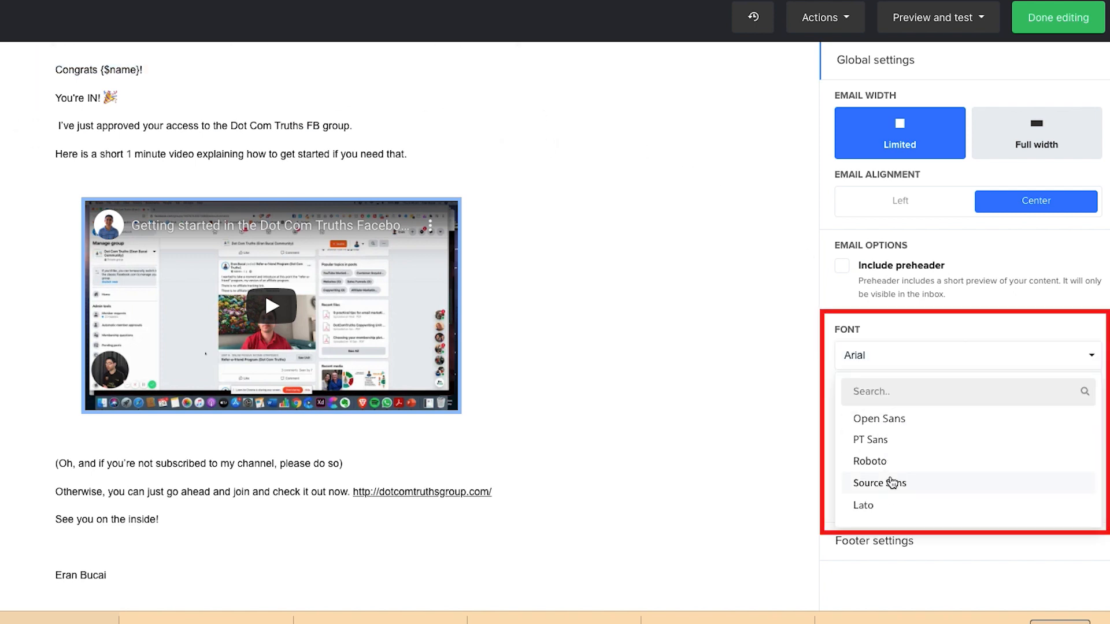
left_click(891, 391)
type("popp")
left_click(884, 420)
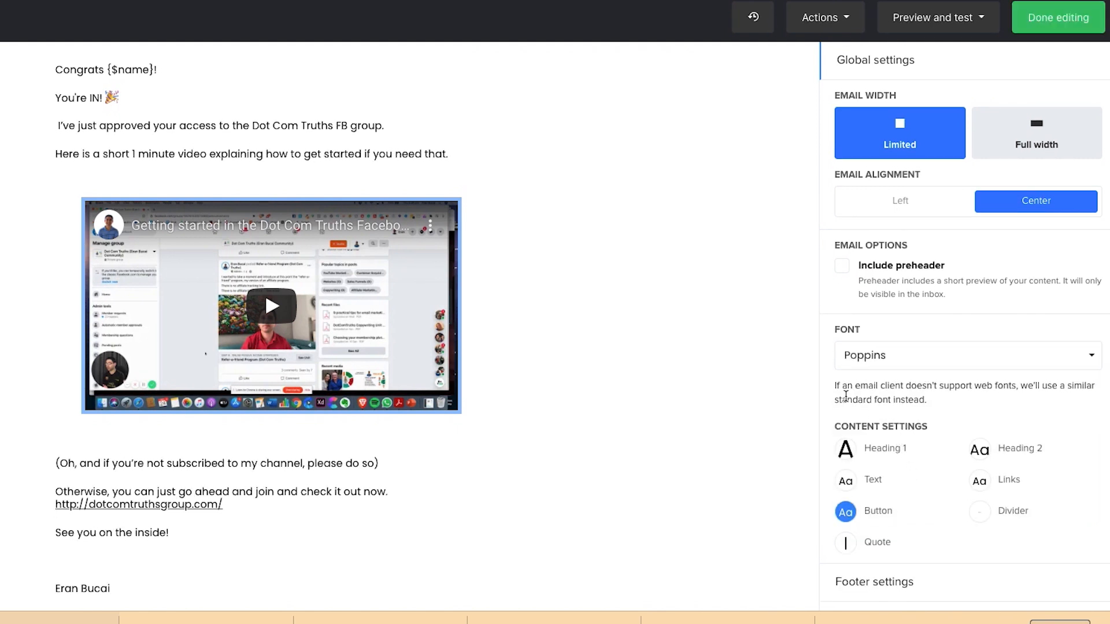
Increase the email's body text size to 18 and save the text style
scroll(890, 422, "down", 1)
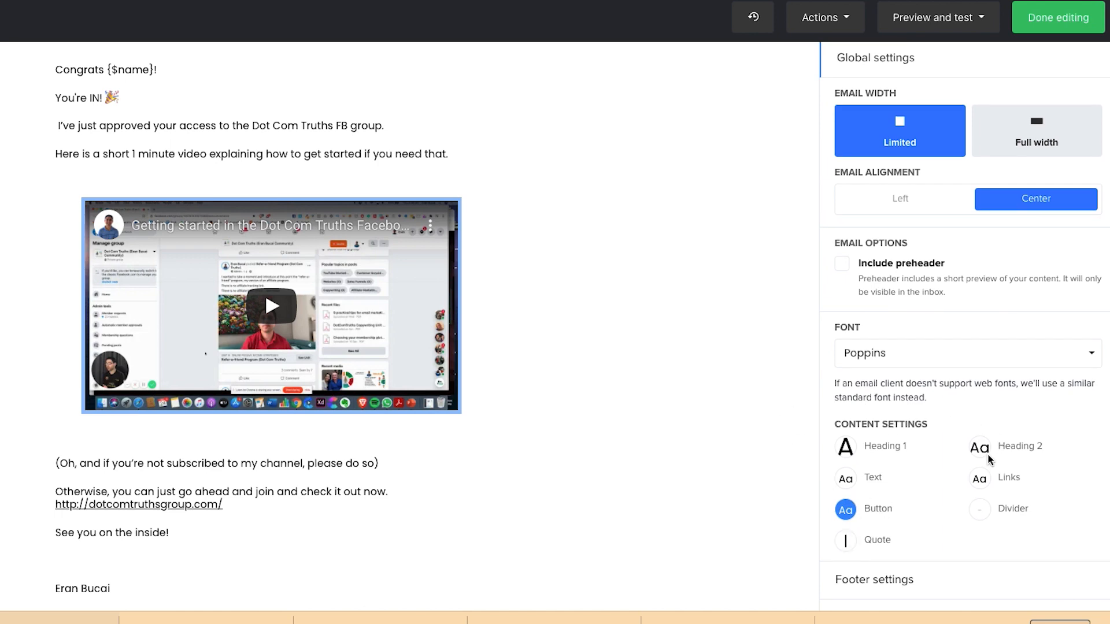
left_click(845, 478)
left_click(757, 517)
left_click(757, 517)
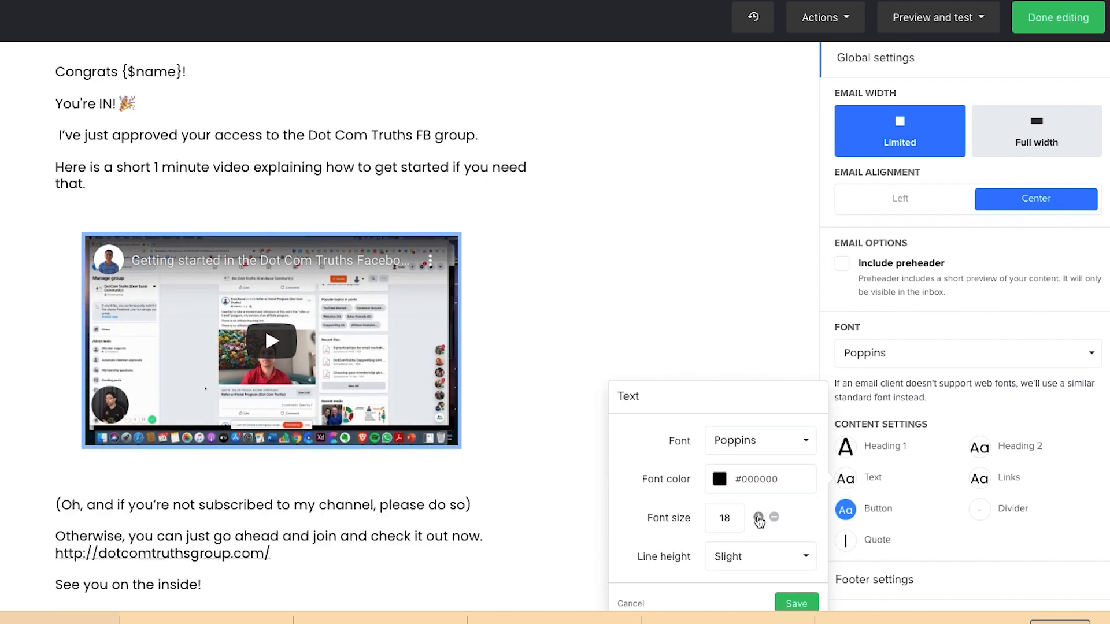
left_click(797, 581)
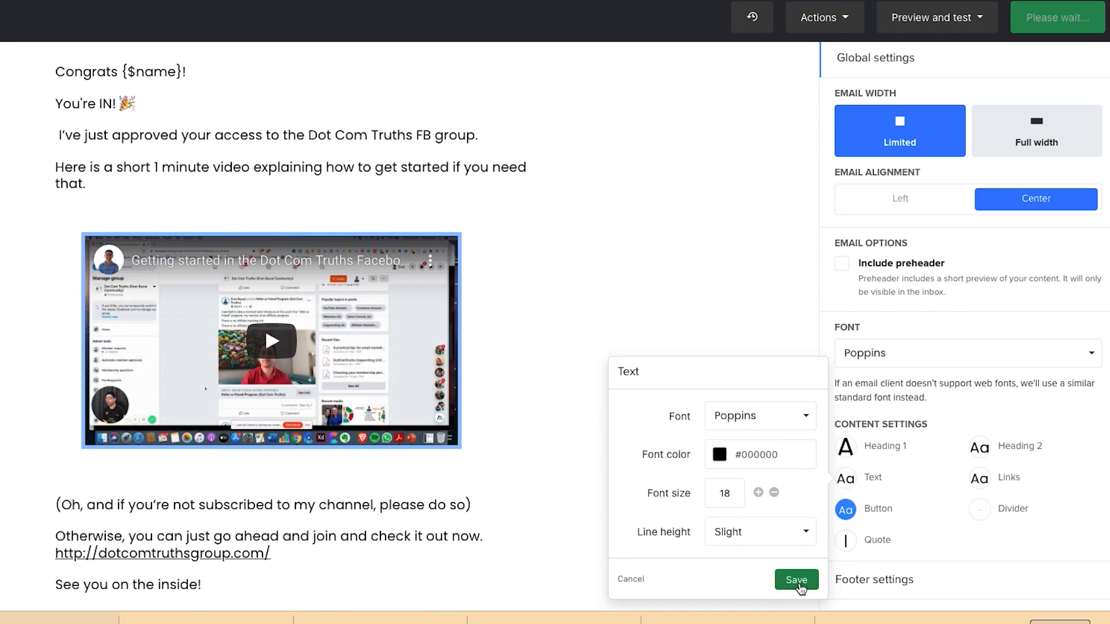
scroll(438, 434, "down", 5)
left_click(110, 274)
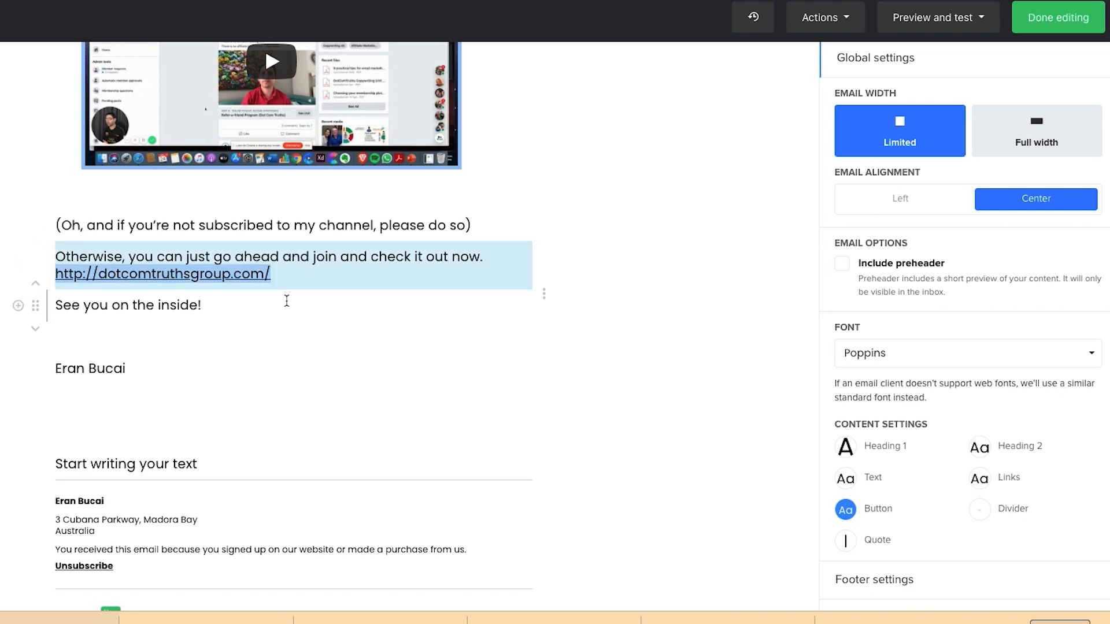
key("ctrl+b")
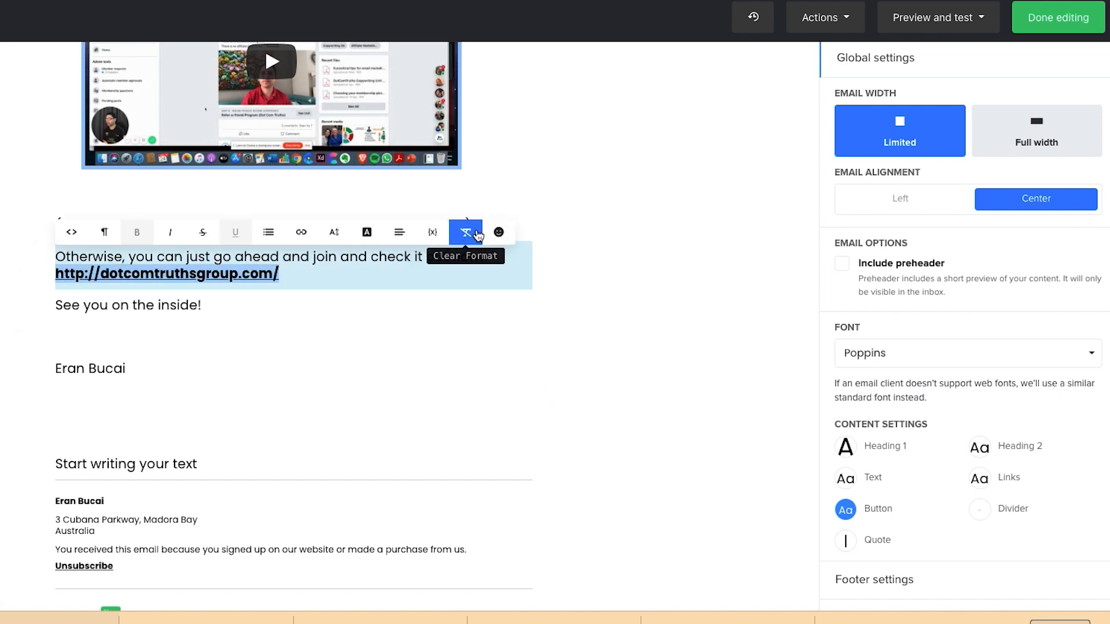
Replace the "Start writing your text" placeholder with a run of blank lines to push the footer far below the signature
scroll(207, 431, "down", 1)
left_click_drag(204, 431, 106, 438)
key("BackSpace")
key("BackSpace")
key("Return")
key("Return")
key("Return")
key("Return")
key("Return")
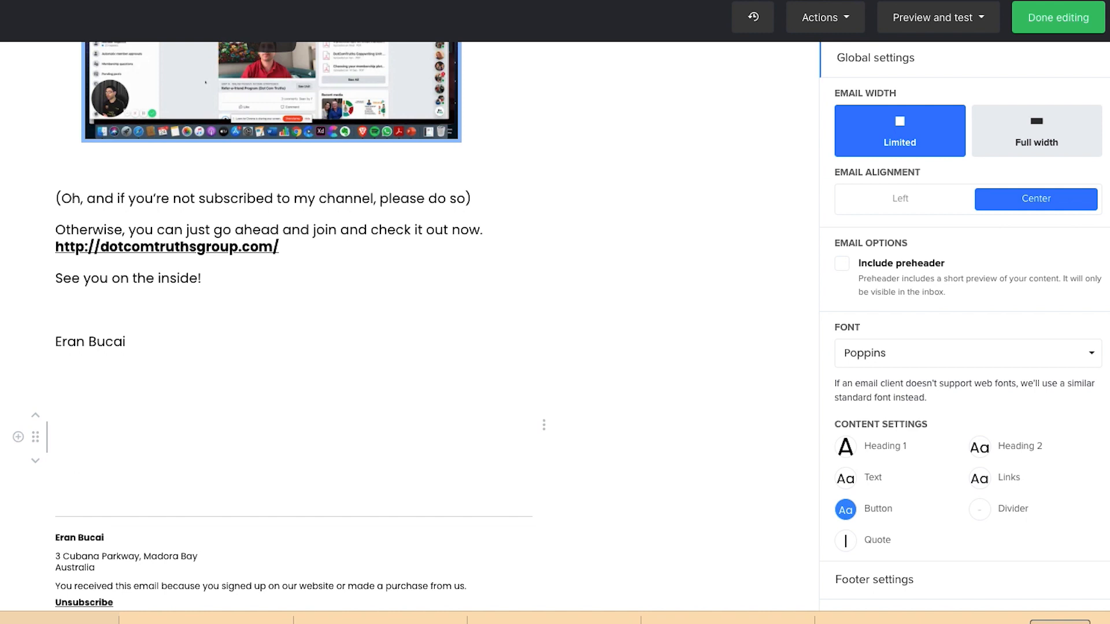
key("Return")
key("Return")
key("Return")
key("Return")
key("Return")
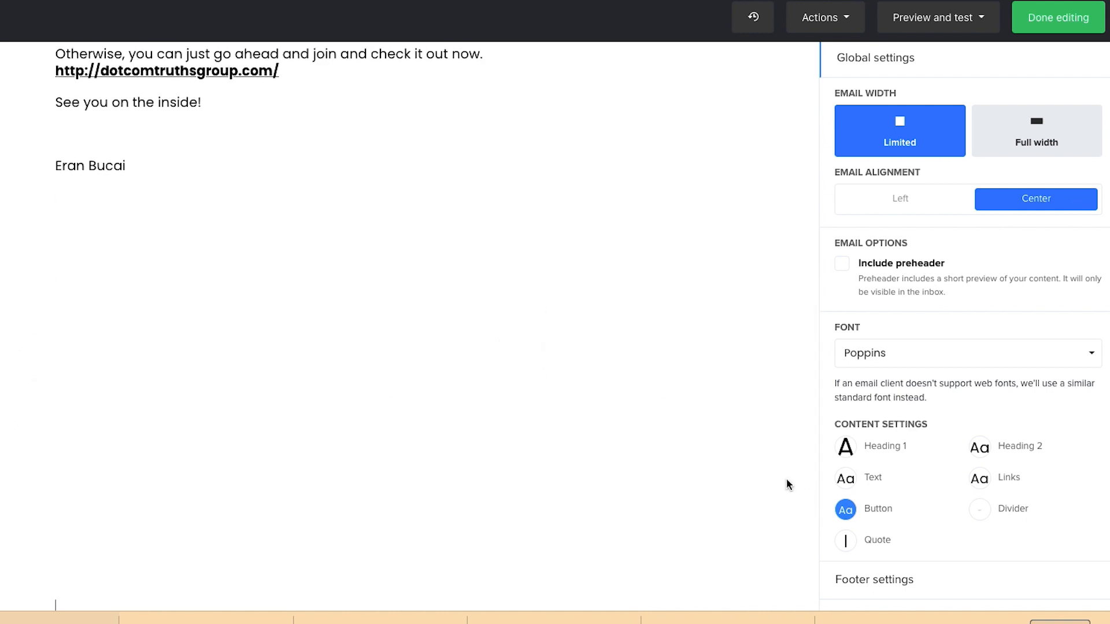
Set the footer text's font size to 10, save it and finish editing the email
left_click(869, 578)
left_click(845, 156)
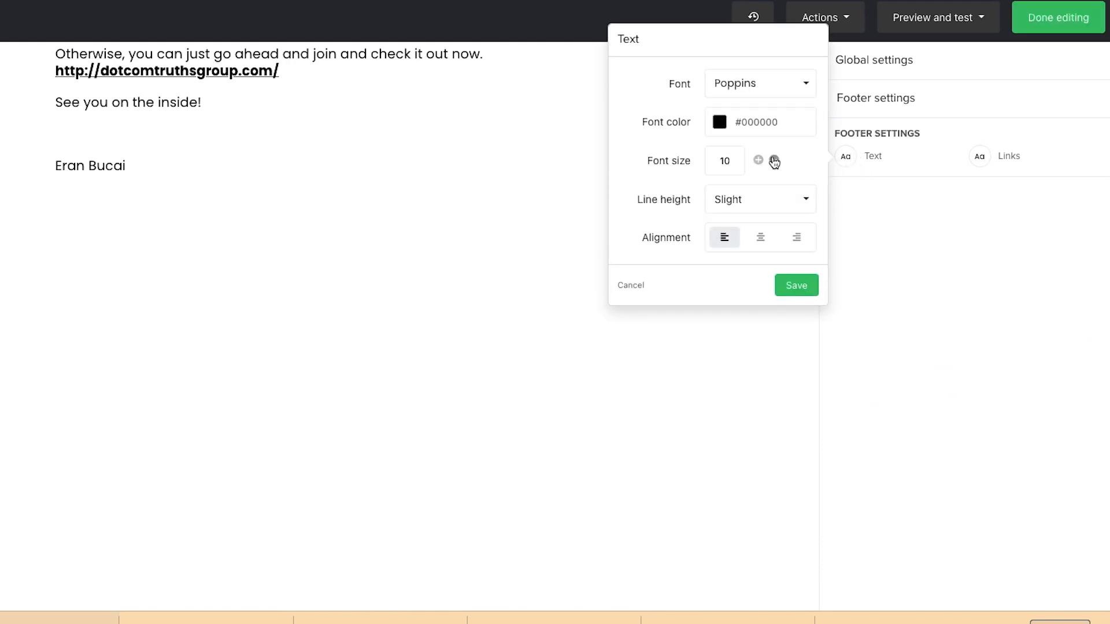
left_click(800, 286)
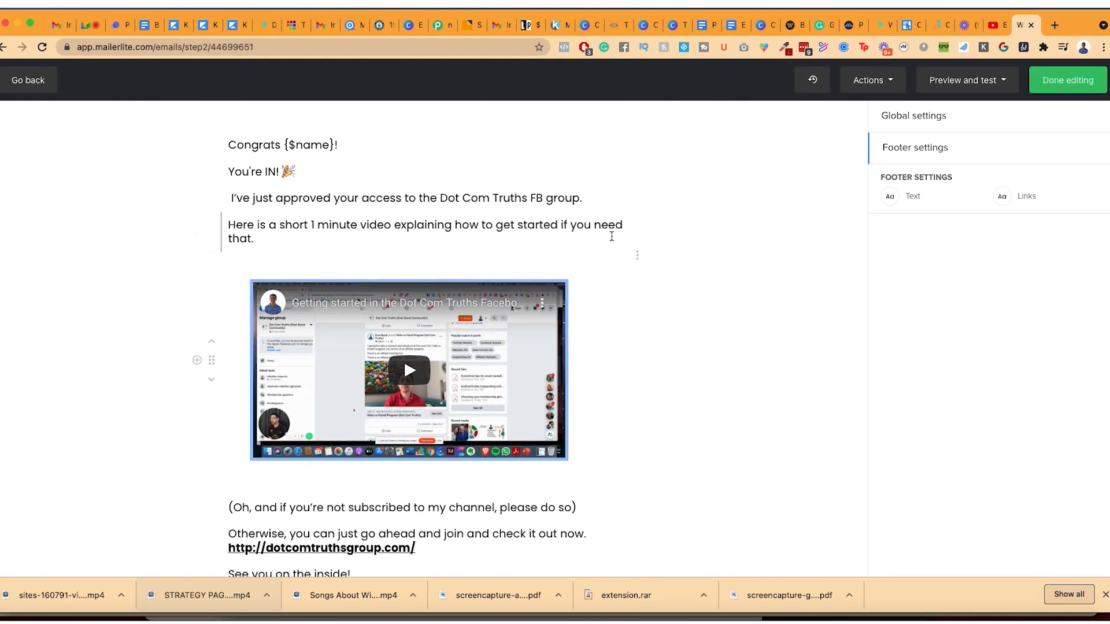
left_click(1065, 81)
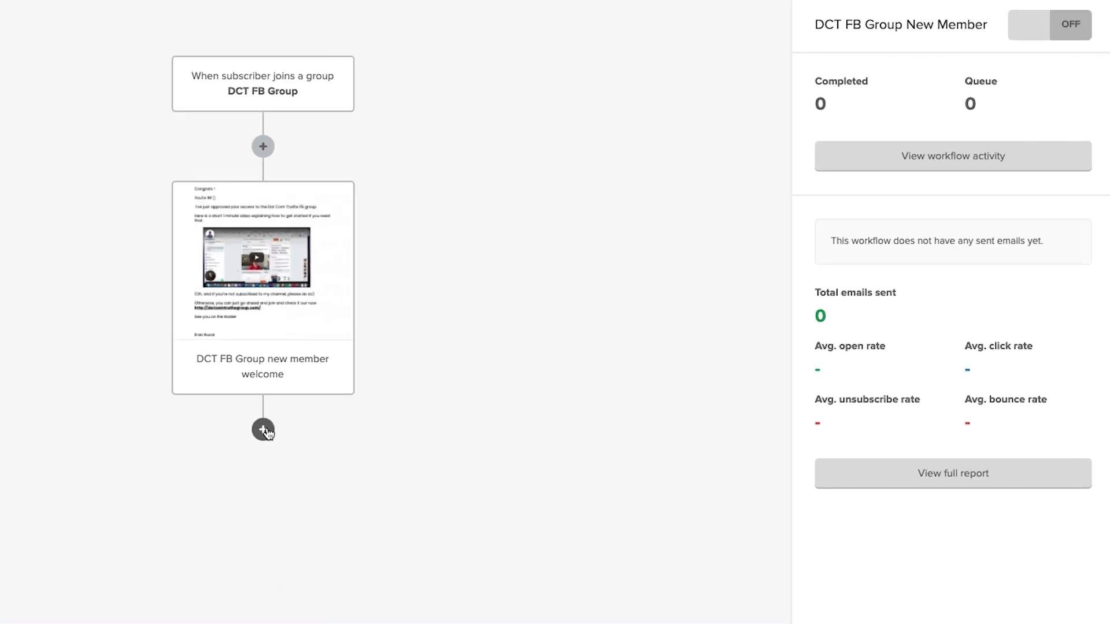
Add a delay of 1 day after the welcome email in the workflow and save it
left_click(263, 430)
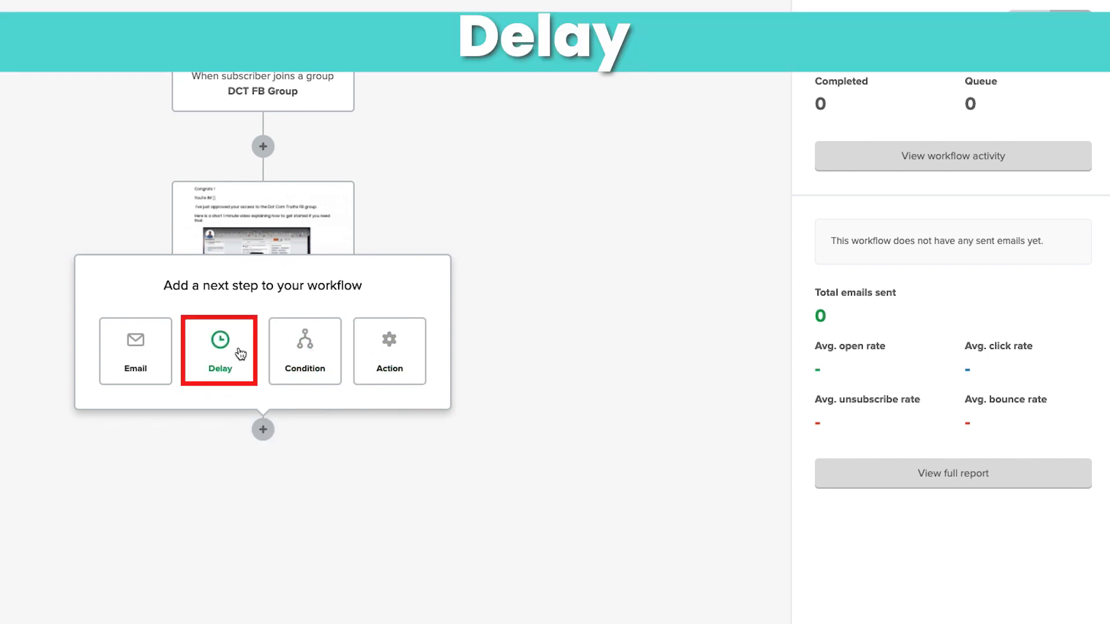
left_click(241, 354)
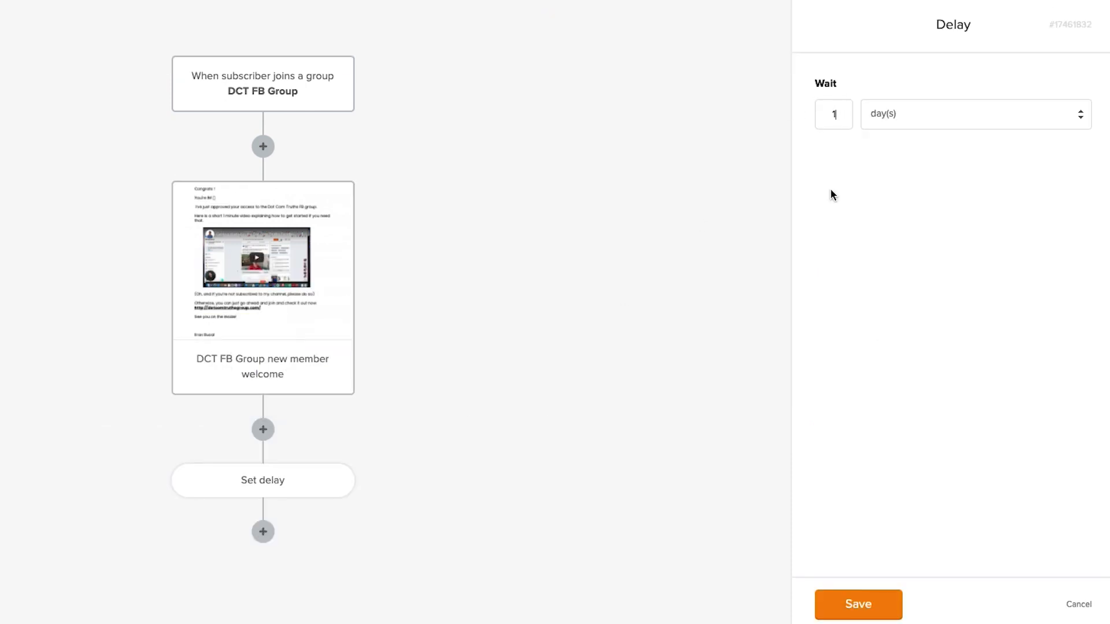
left_click(852, 604)
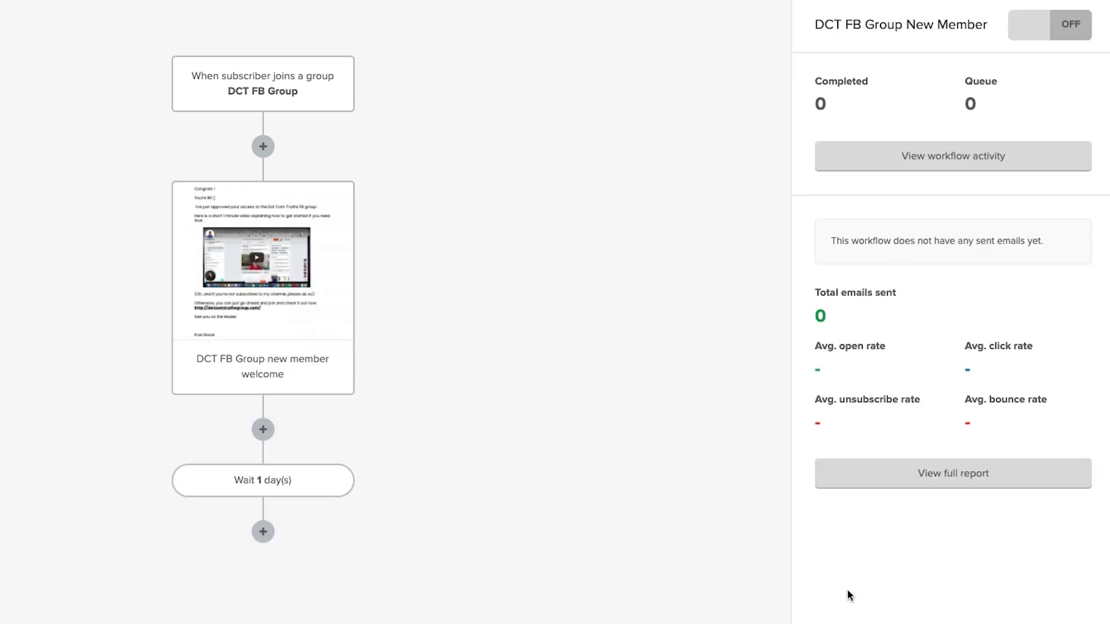
Add a second email step after the one-day delay and delete it without defining its content
left_click(263, 532)
left_click(121, 479)
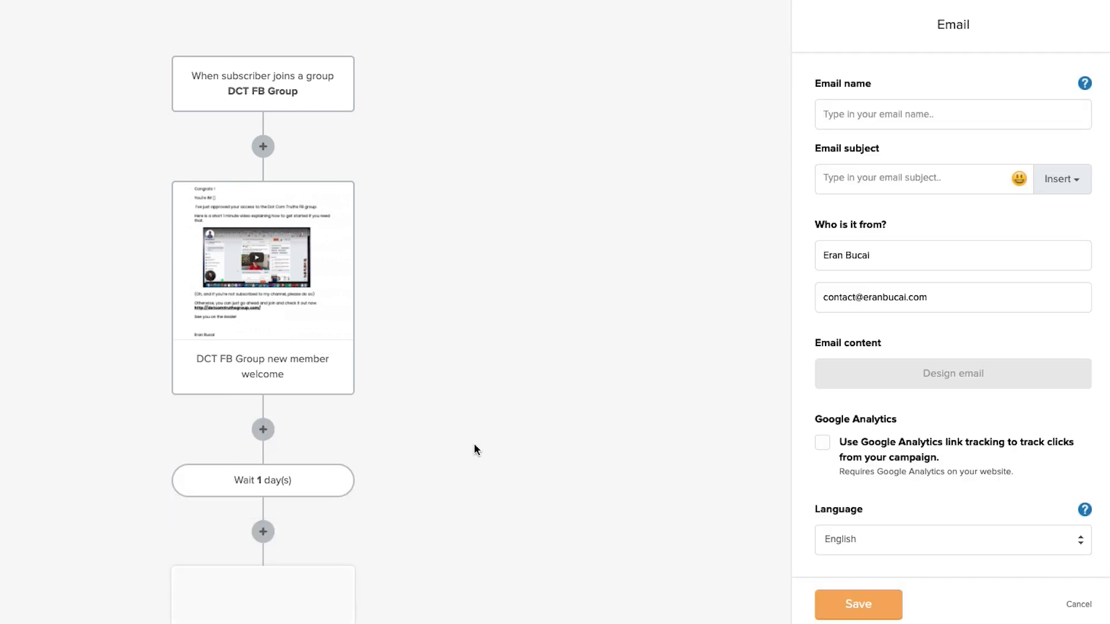
scroll(474, 449, "down", 5)
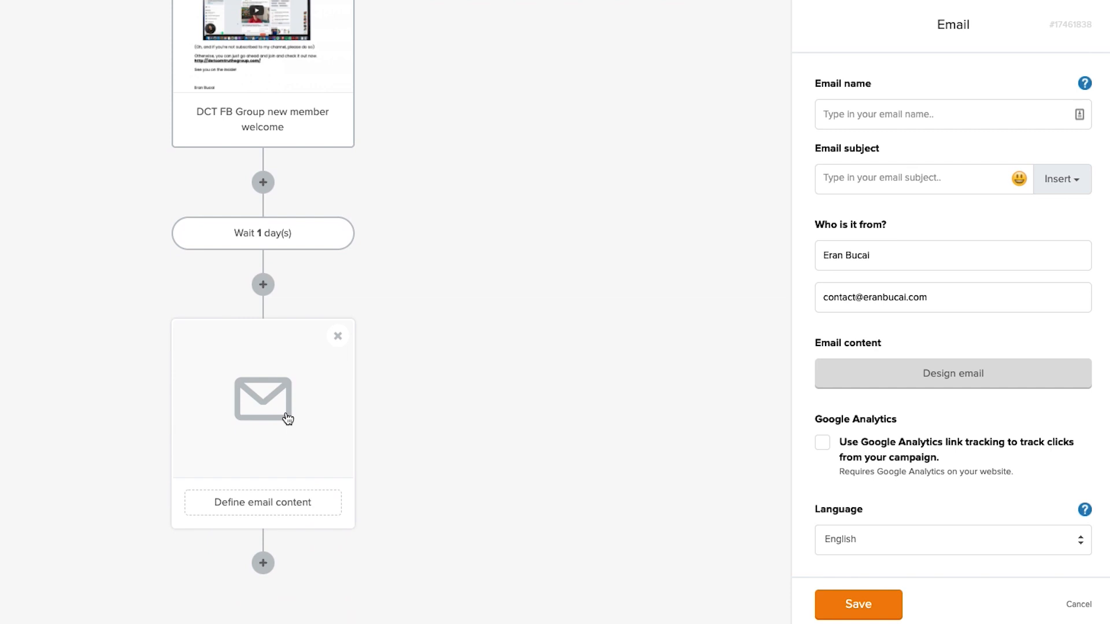
mouse_move(287, 483)
left_click(339, 337)
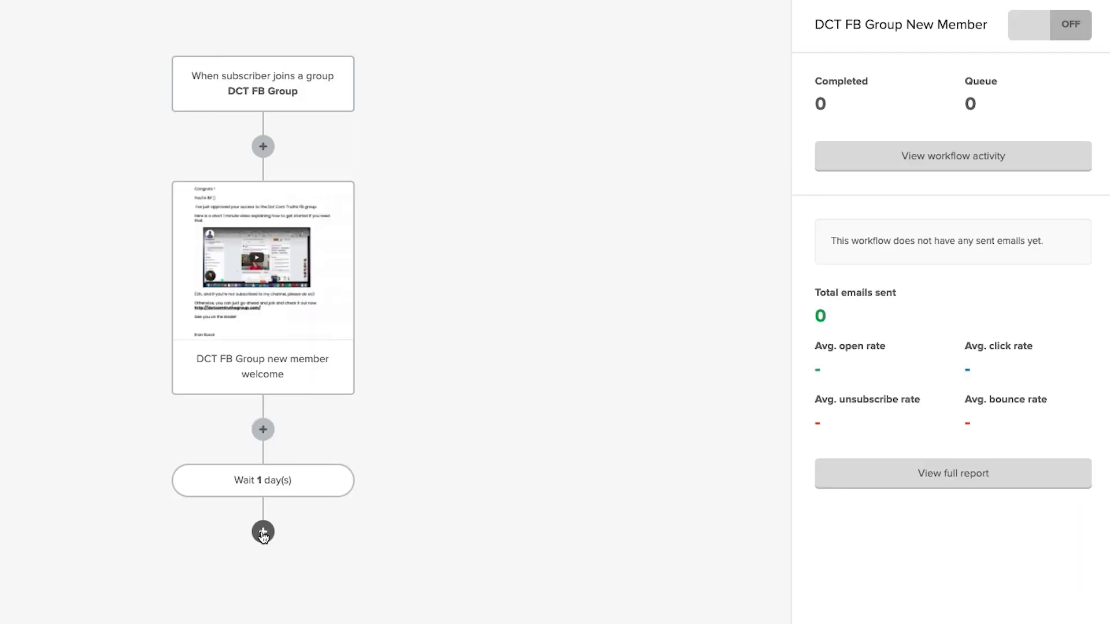
Add a condition step after the one-day delay and look through its condition types
left_click(263, 531)
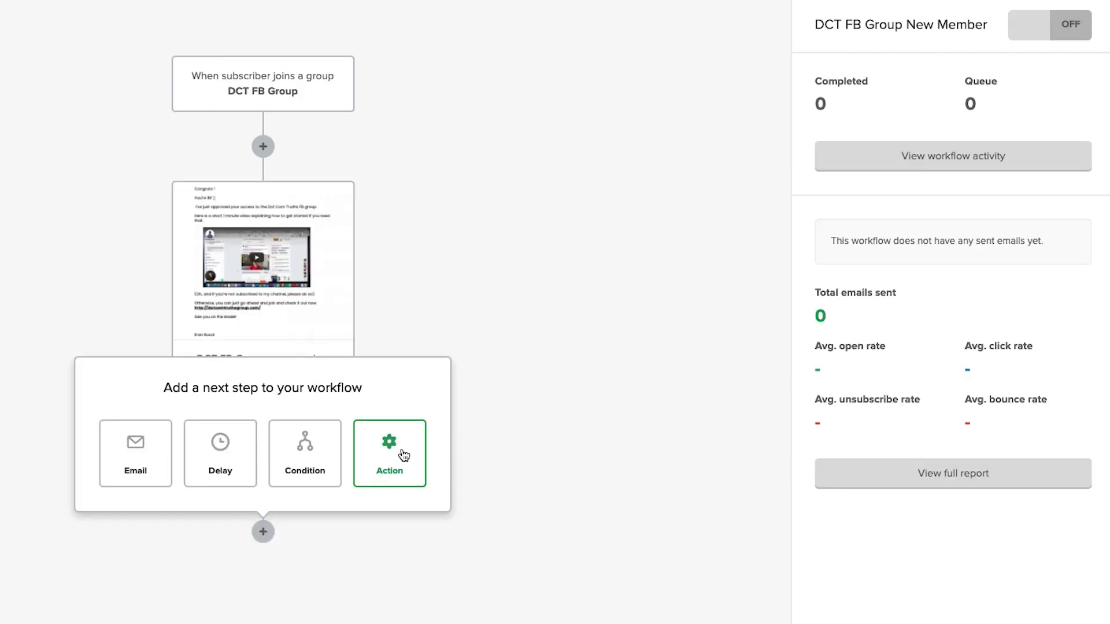
left_click(324, 459)
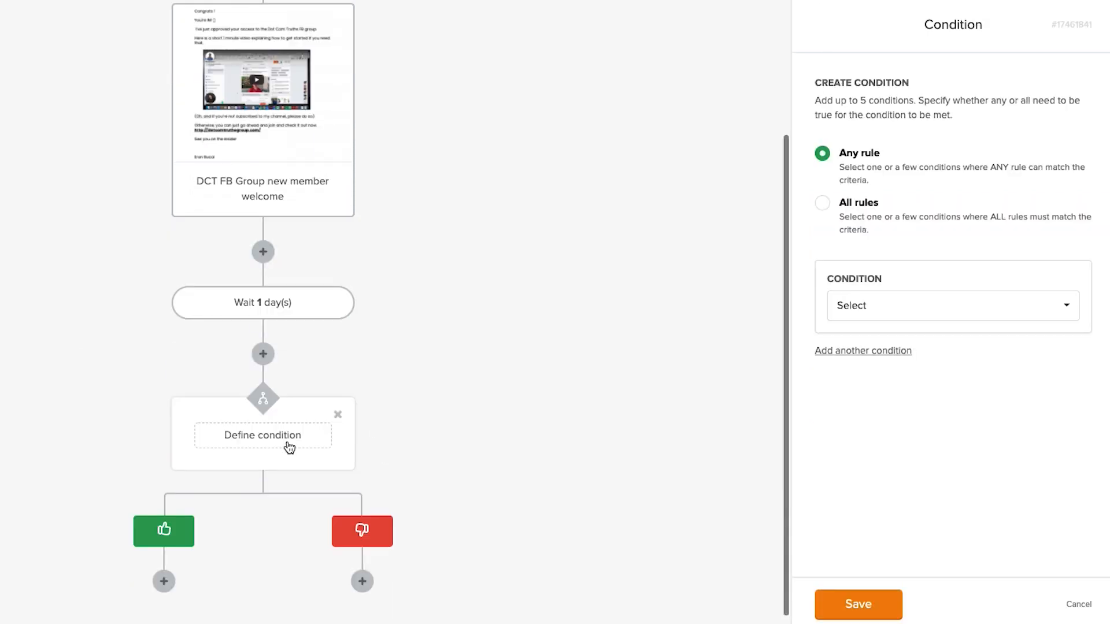
left_click(884, 310)
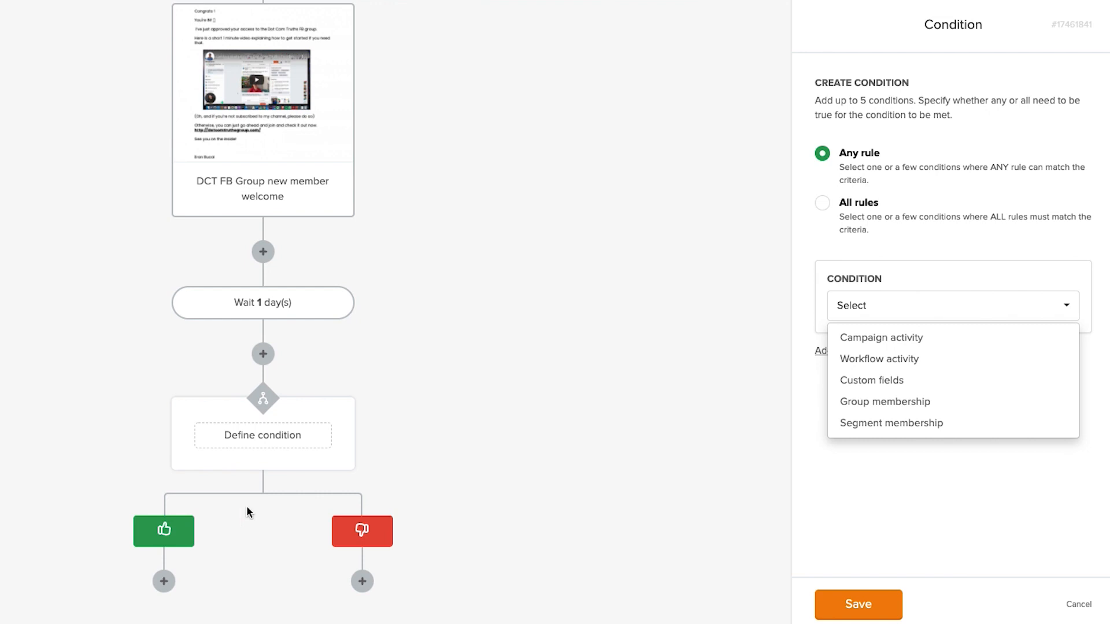
left_click(210, 492)
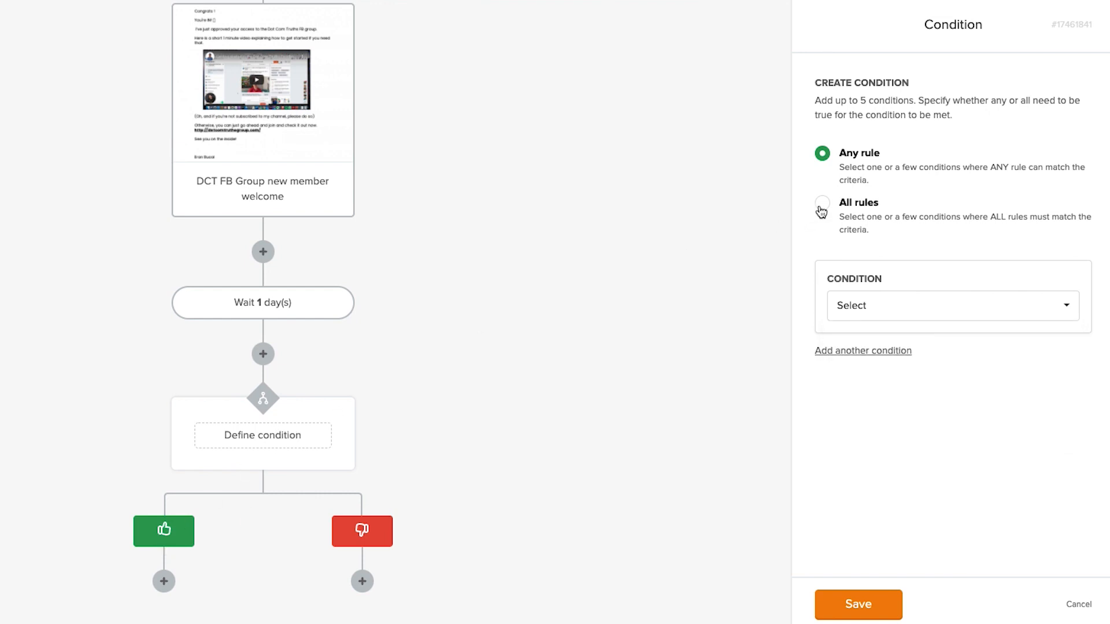
Base the condition on Workflow activity for the "DCT FB Group new member welcome" email
left_click(832, 307)
left_click(873, 338)
left_click(919, 306)
left_click(902, 354)
left_click(911, 347)
left_click(919, 382)
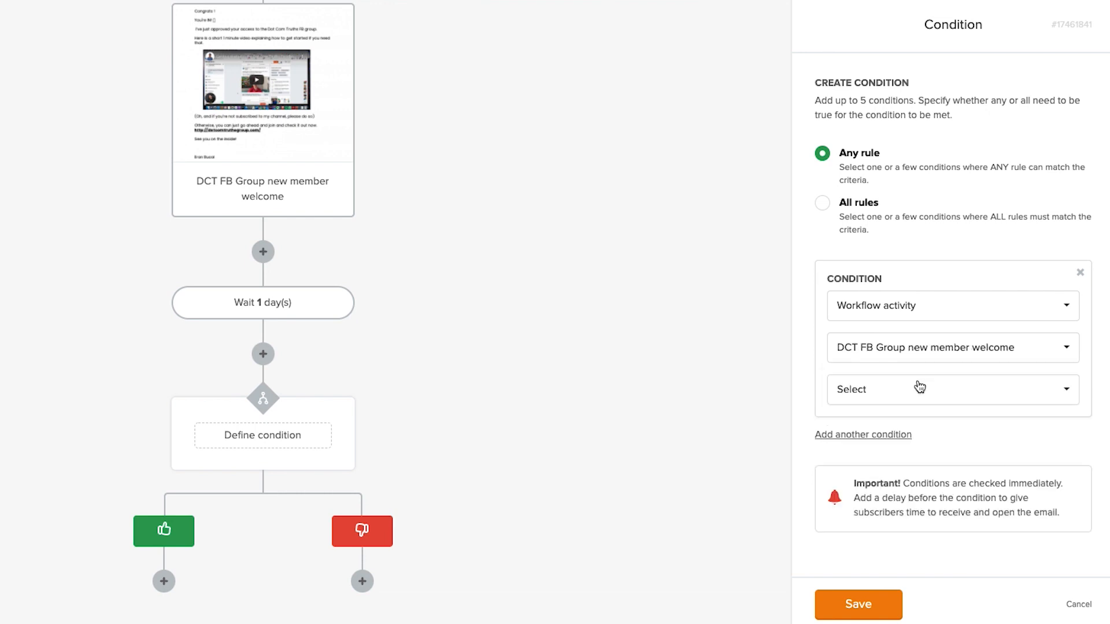
left_click(919, 393)
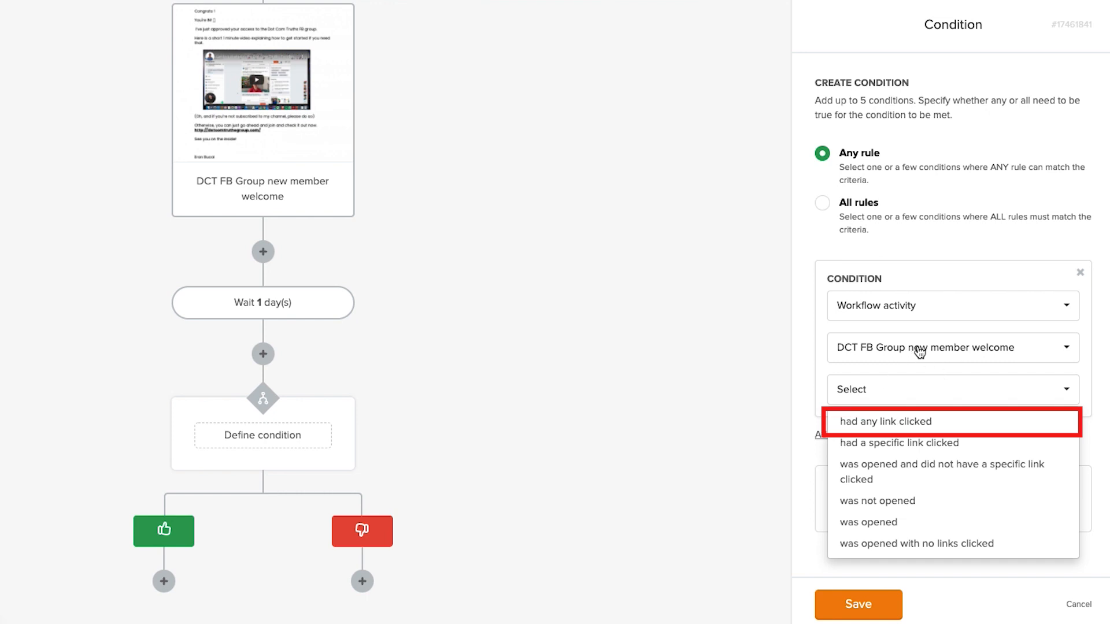
left_click(913, 442)
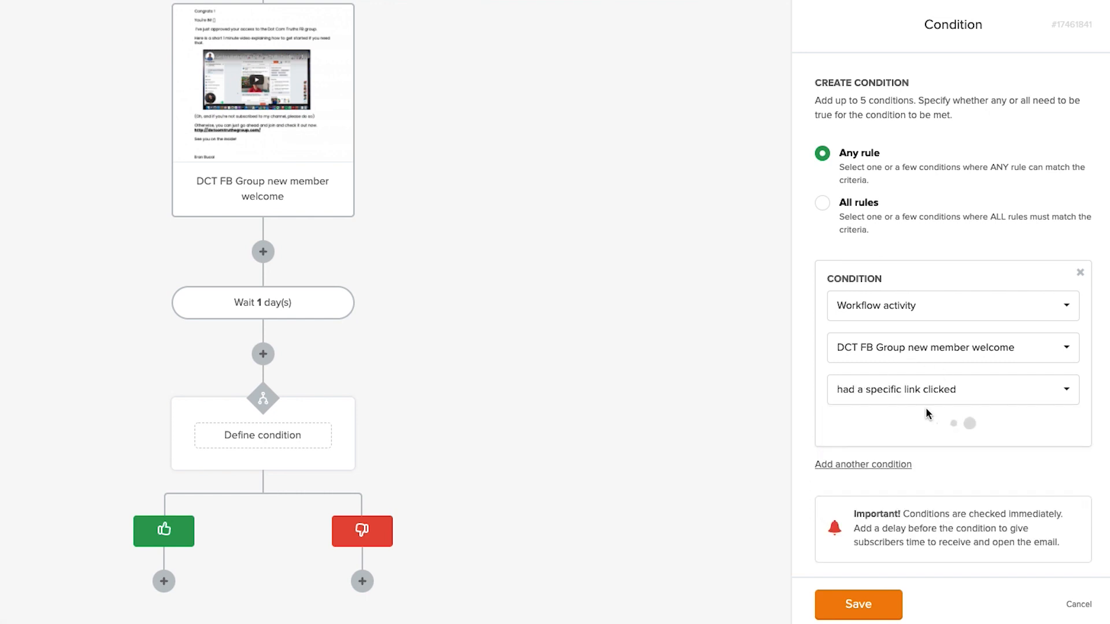
left_click(913, 438)
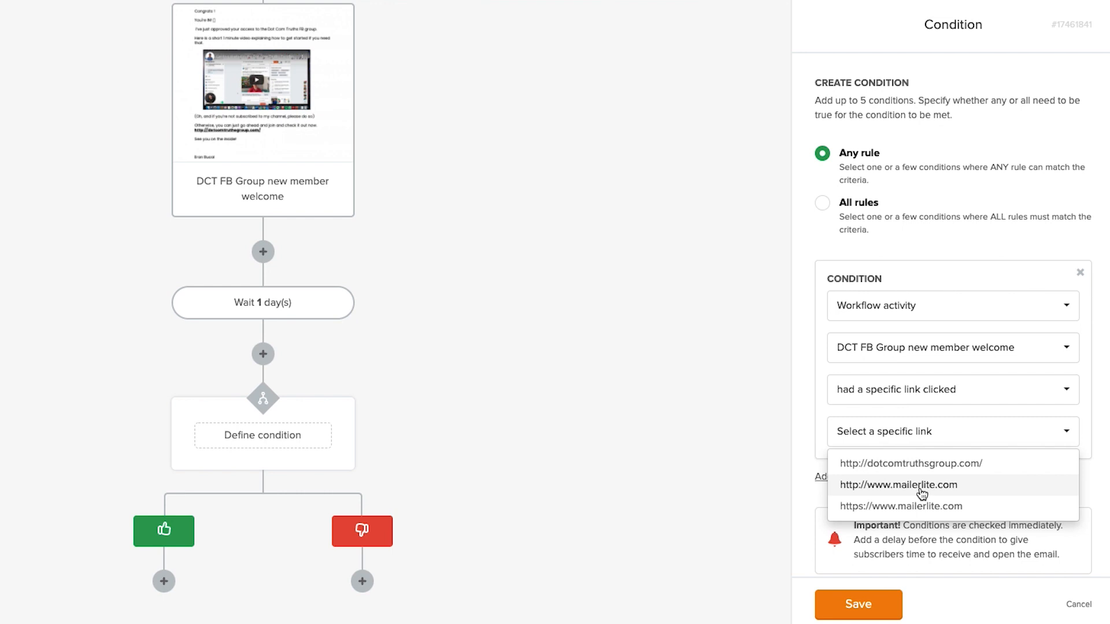
left_click(919, 432)
left_click(920, 431)
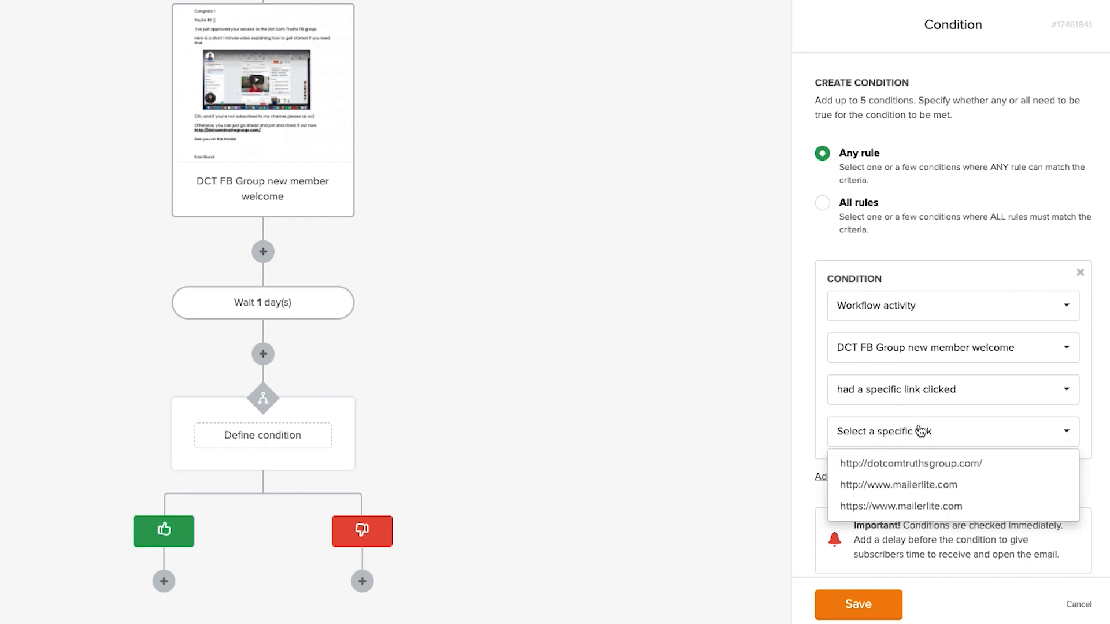
left_click(907, 463)
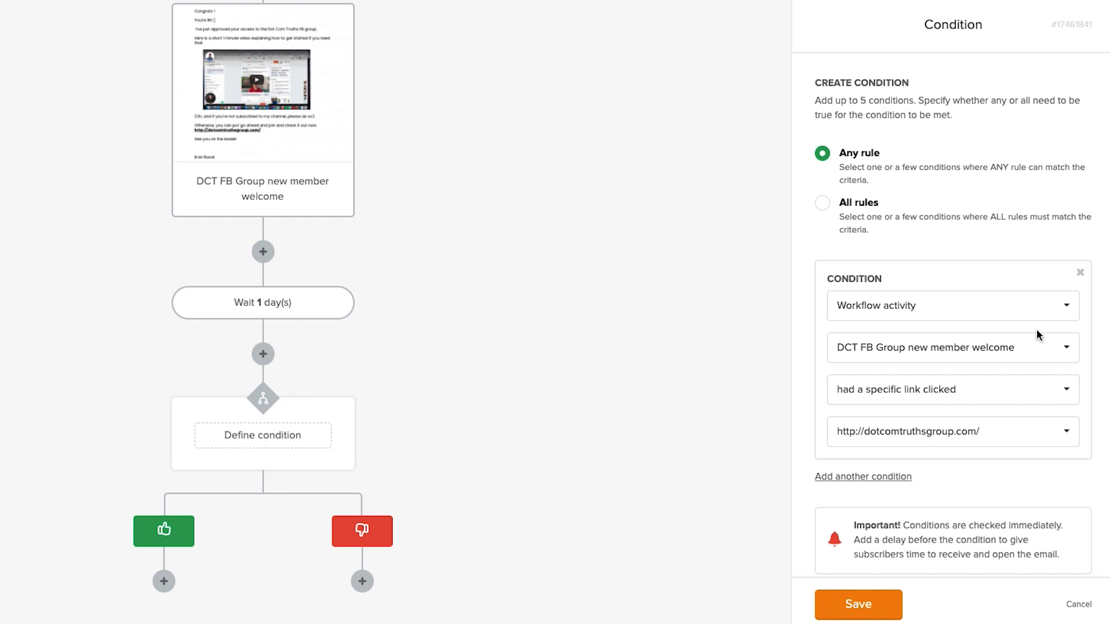
Clear the condition's rule and delete both the condition step and the one-day delay from the workflow
left_click(1081, 275)
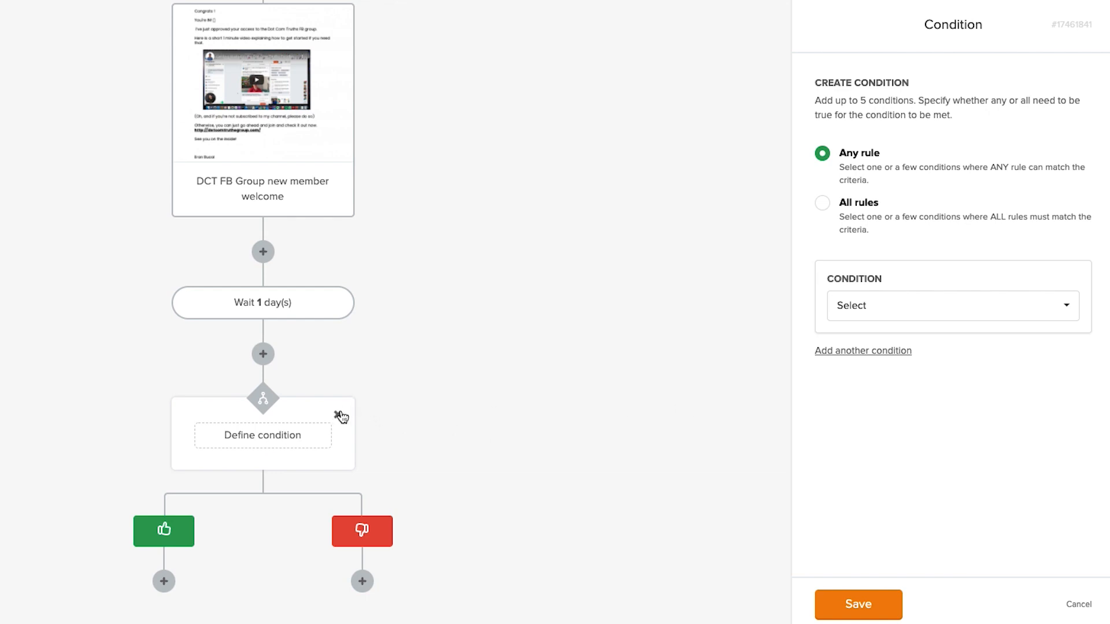
left_click(340, 414)
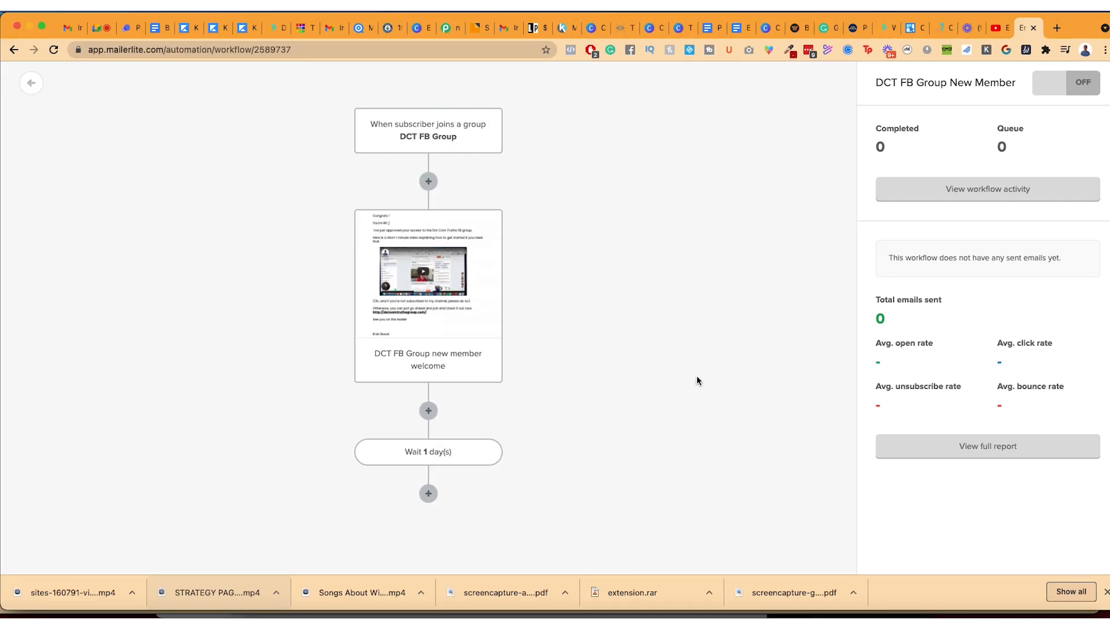
left_click(492, 457)
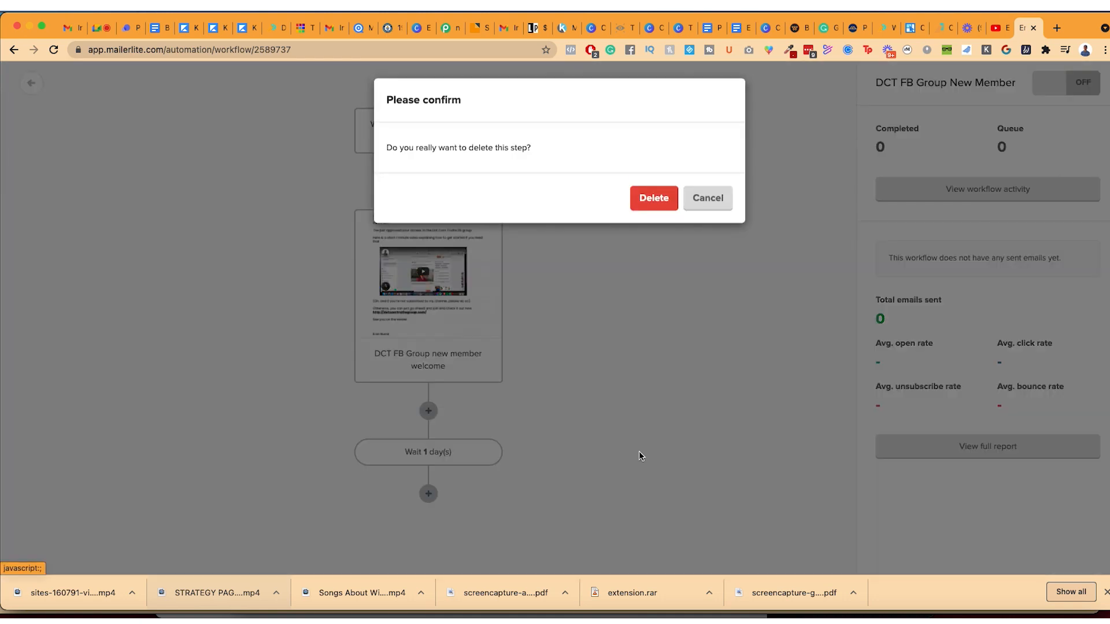
left_click(656, 198)
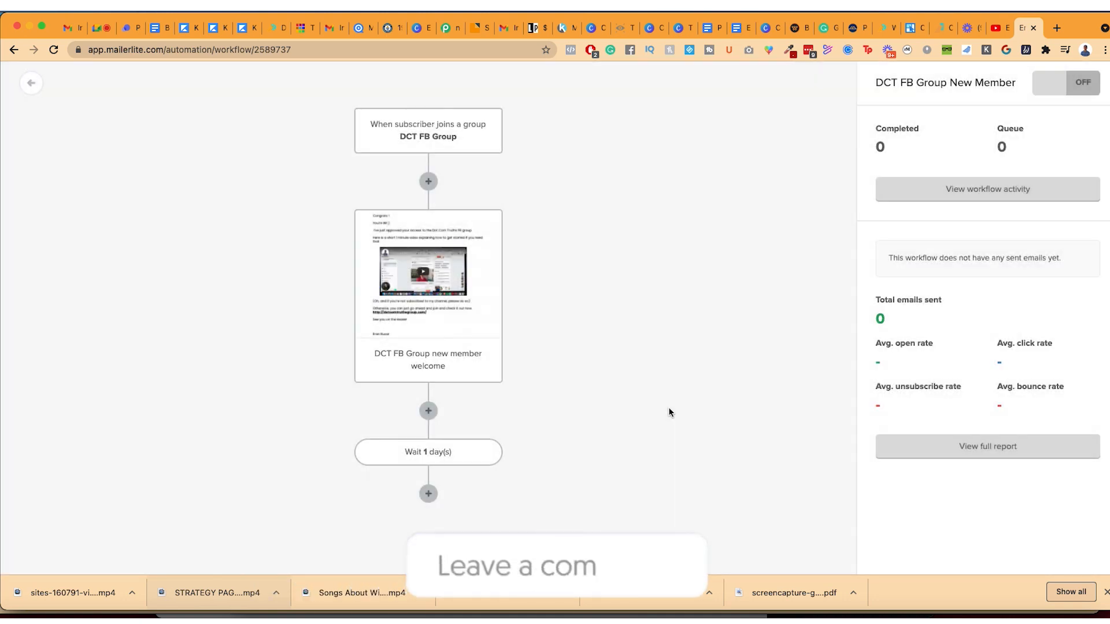